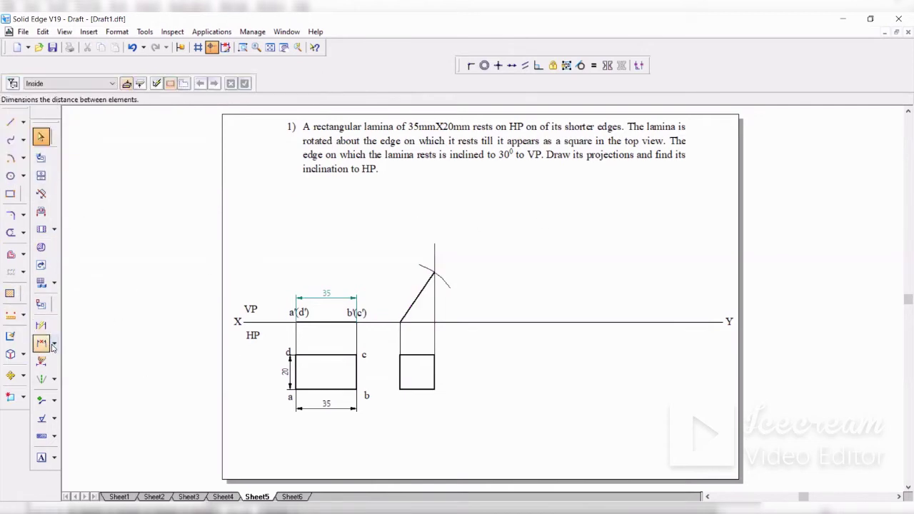
# - Dimension the angle between the inclined front-view line and the XY line
pyautogui.click(86, 357)
pyautogui.click(418, 300)
pyautogui.click(425, 321)
pyautogui.click(419, 311)
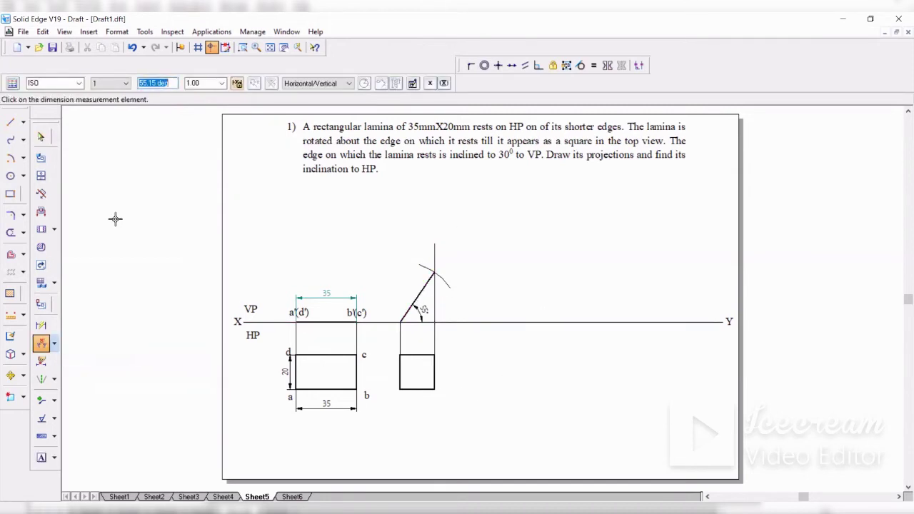
pyautogui.click(39, 137)
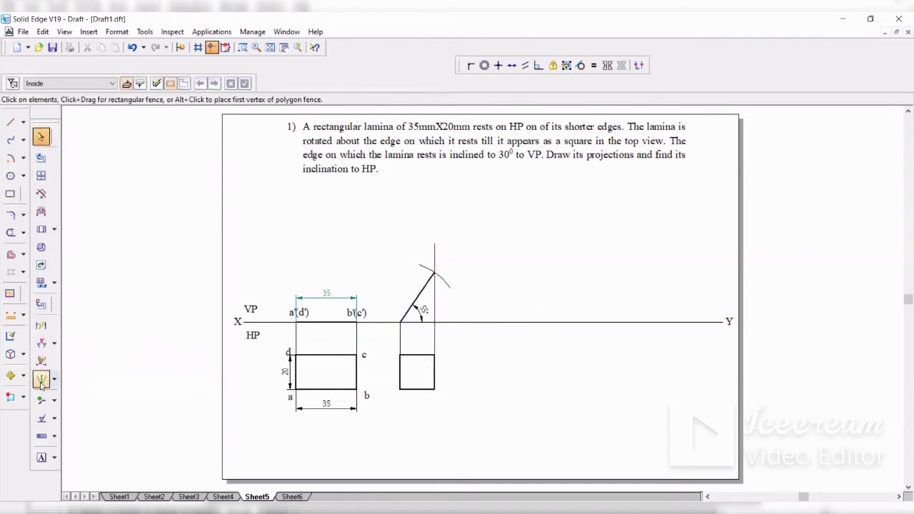
# - Label the corners of the second top-view square a, b, c and d
pyautogui.click(40, 457)
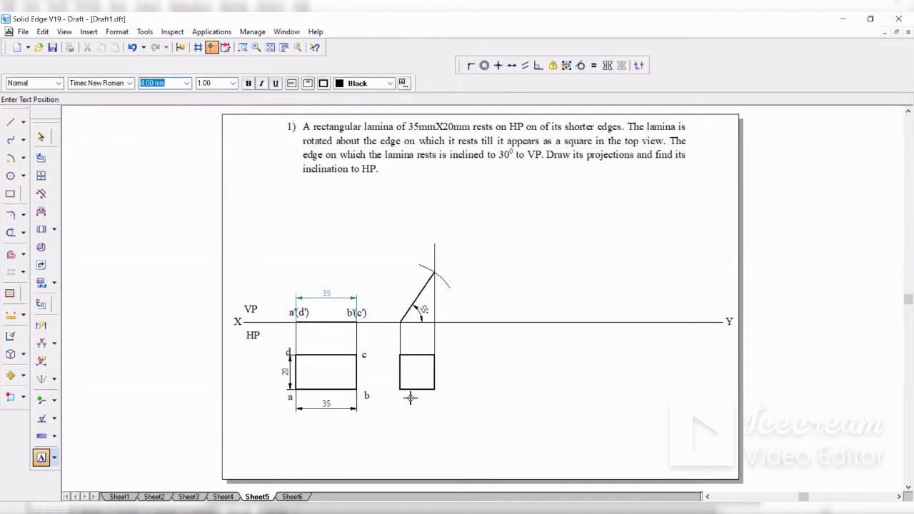
pyautogui.click(393, 386)
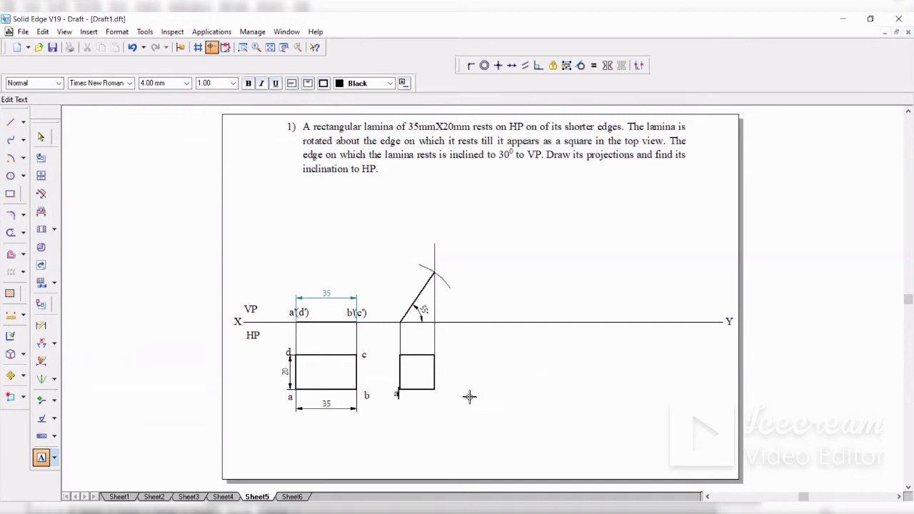
pyautogui.click(437, 386)
pyautogui.write('b')
pyautogui.click(438, 342)
pyautogui.write('c')
pyautogui.click(387, 347)
pyautogui.write('d')
pyautogui.press('BackSpace')
# - Label the inclined front-view line's lower end a'(d') and its upper end b'(c')
pyautogui.click(40, 457)
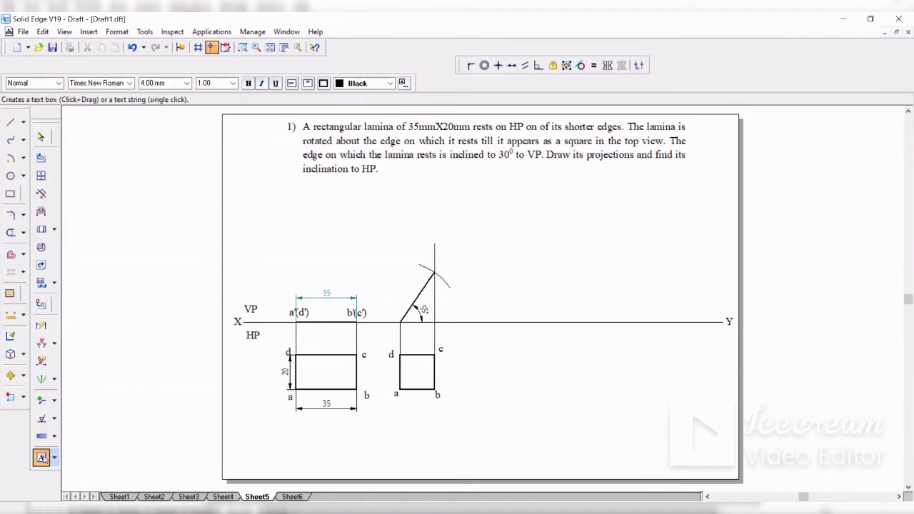
pyautogui.click(392, 305)
pyautogui.write("a'(d")
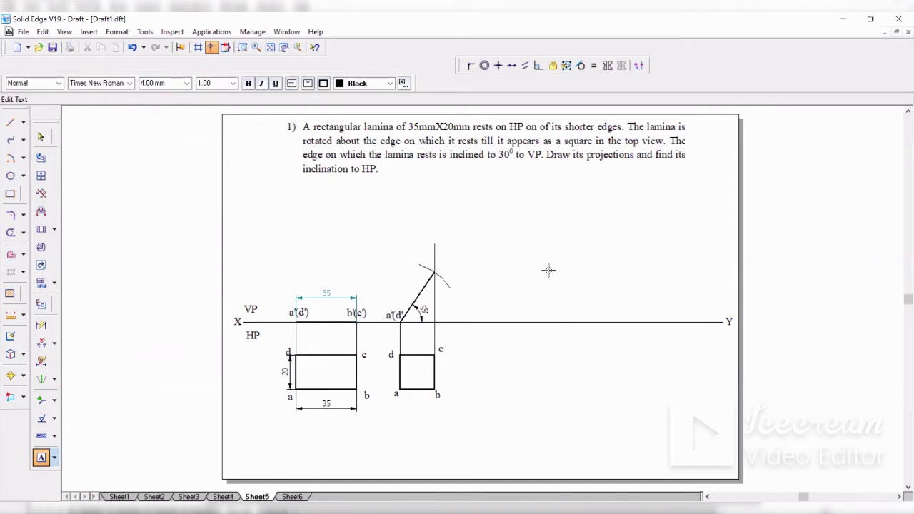
pyautogui.click(436, 257)
pyautogui.click(446, 263)
pyautogui.write("b'(c')")
pyautogui.click(40, 137)
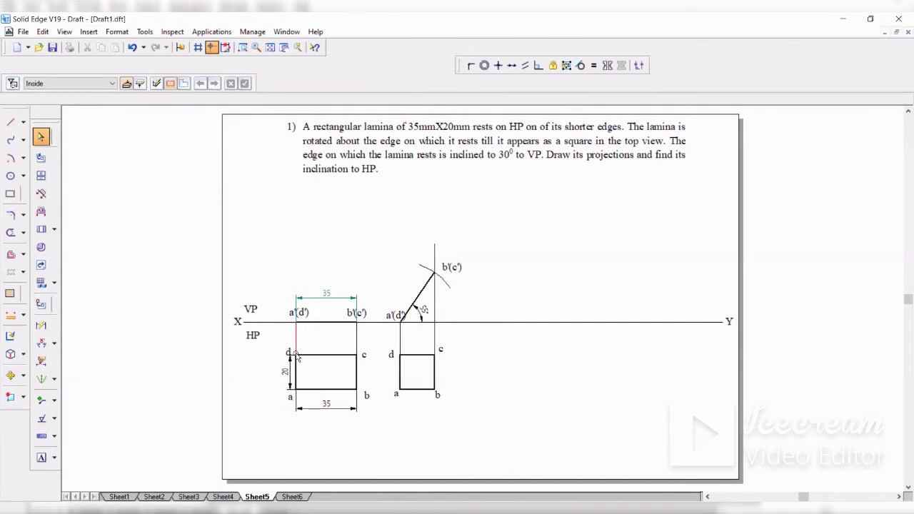
pyautogui.click(290, 397)
pyautogui.click(605, 324)
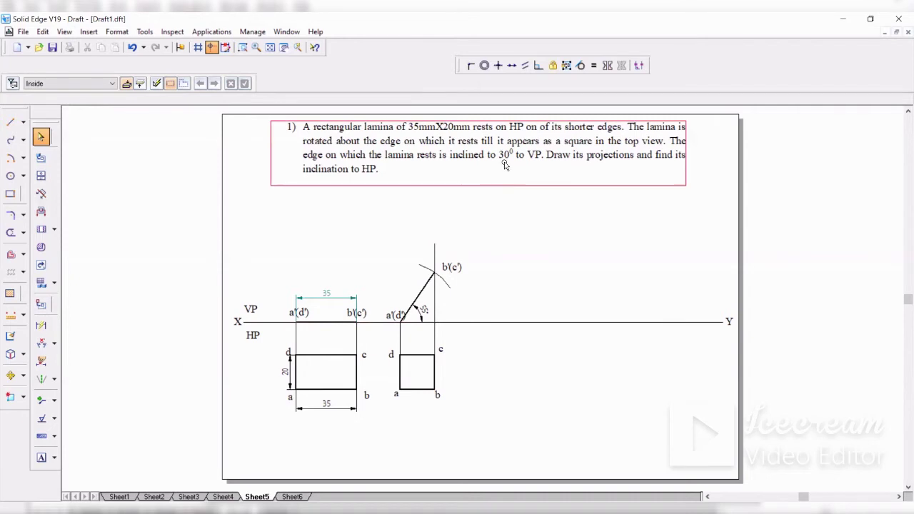
# - Draw a line about 81 mm long sloping down-left from the XY line near Y and set its style to Normal
pyautogui.click(10, 122)
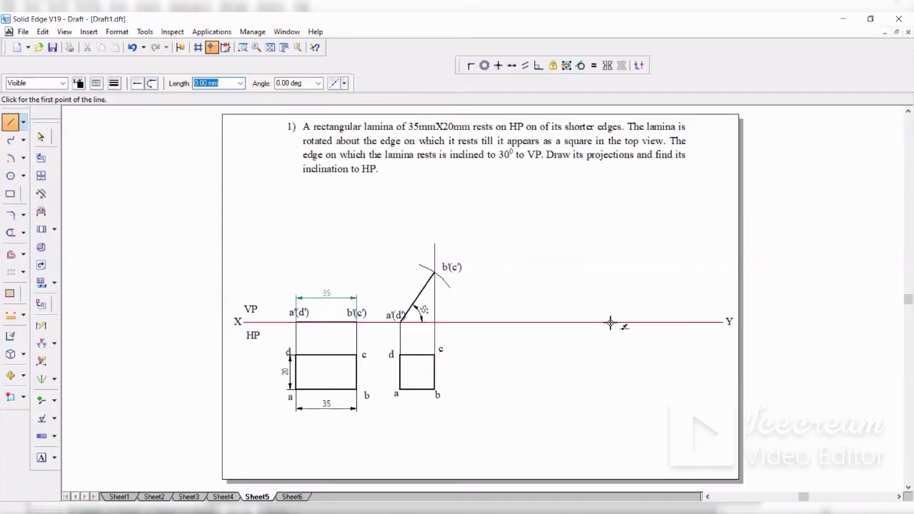
pyautogui.click(610, 322)
pyautogui.click(501, 409)
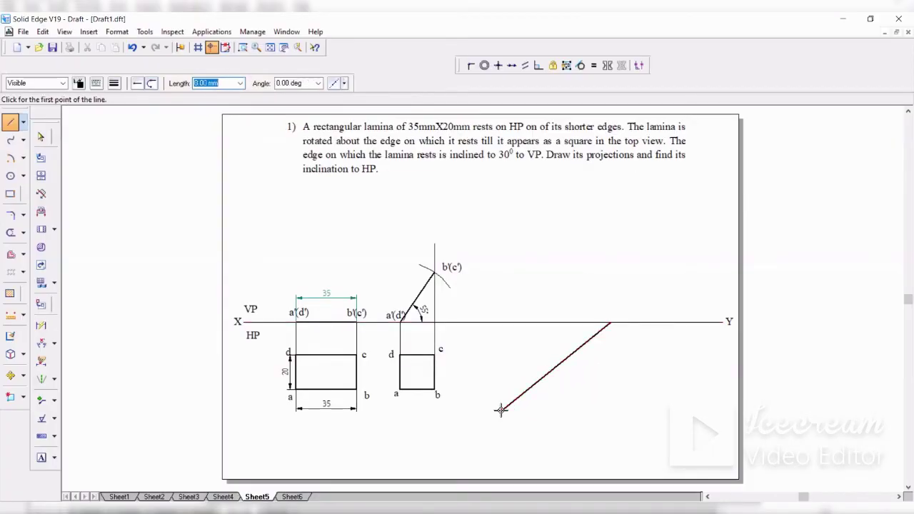
pyautogui.click(41, 136)
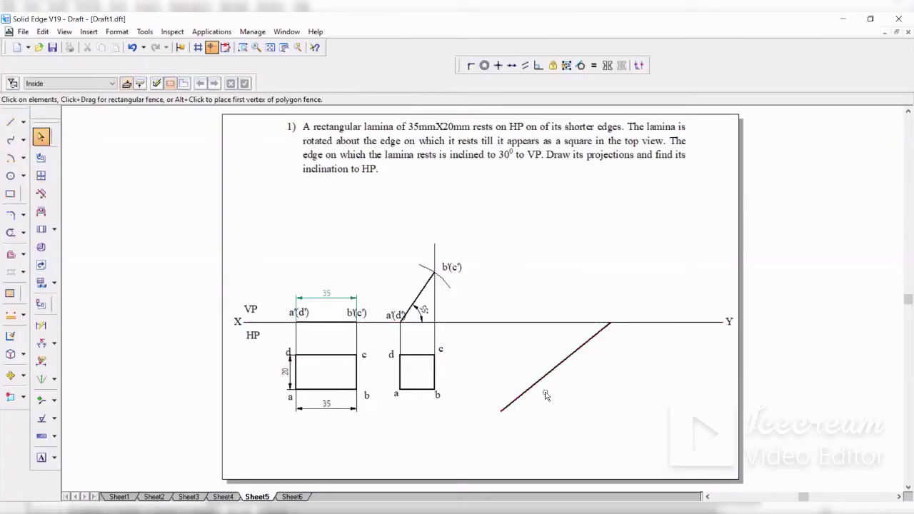
pyautogui.click(536, 379)
pyautogui.click(63, 83)
pyautogui.click(35, 141)
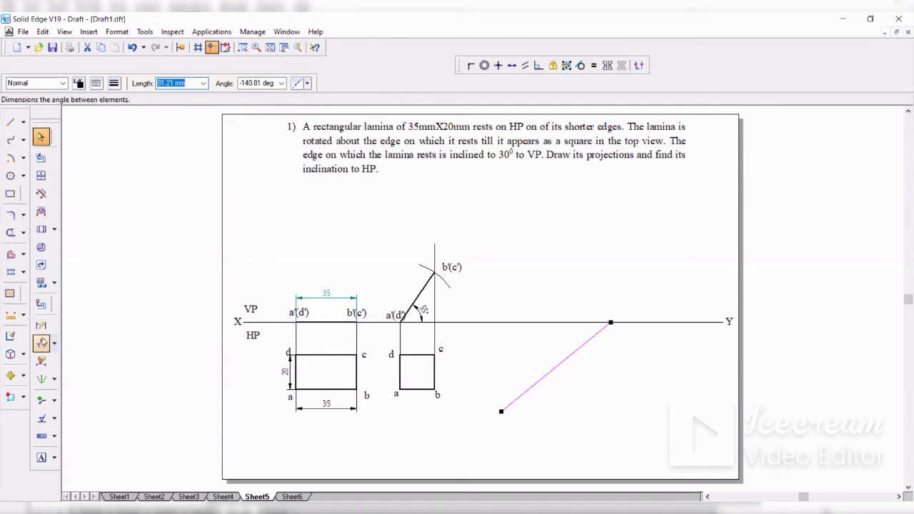
# - Dimension the angle between the new sloping line and the XY line and set it to 30 degrees
pyautogui.click(41, 343)
pyautogui.click(576, 354)
pyautogui.click(566, 322)
pyautogui.click(572, 336)
pyautogui.write('30')
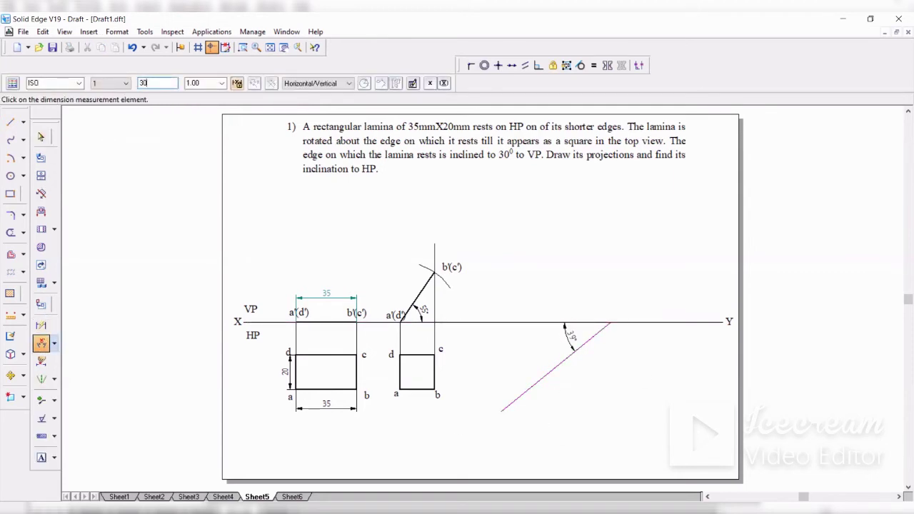
pyautogui.press('Return')
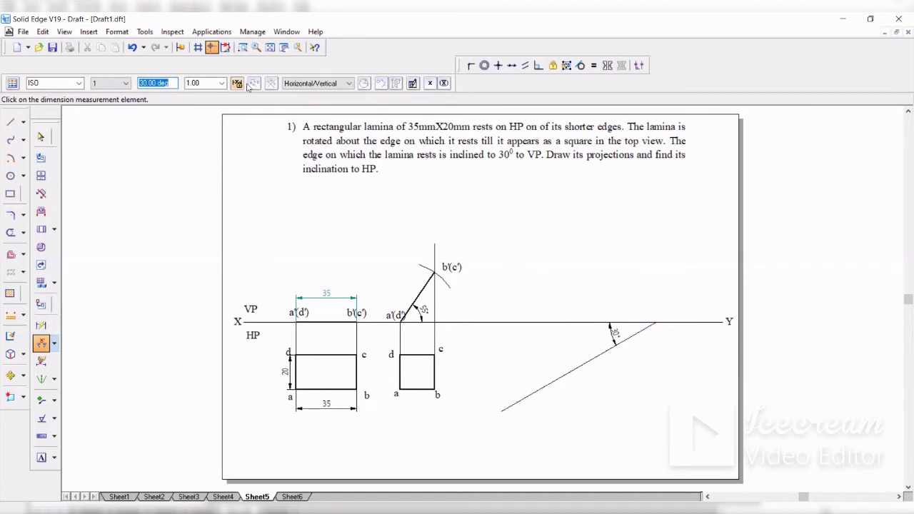
pyautogui.click(42, 137)
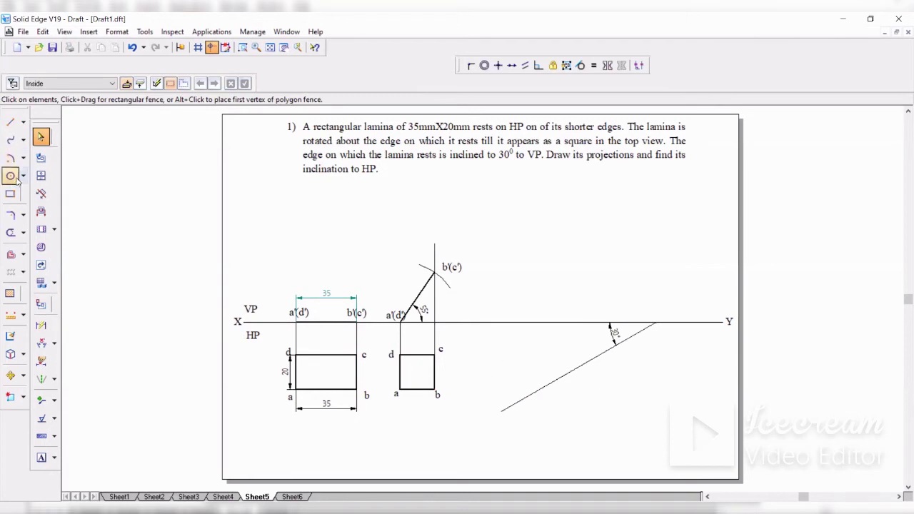
# - Try to move the labelled square from its corner d onto the 30° line, and undo the move
pyautogui.click(22, 376)
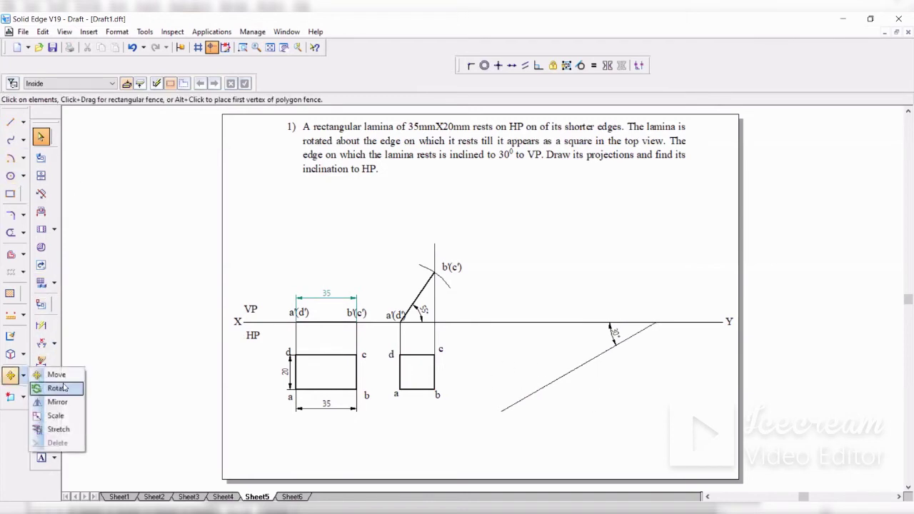
pyautogui.click(53, 375)
pyautogui.moveTo(380, 332); pyautogui.dragTo(460, 420)
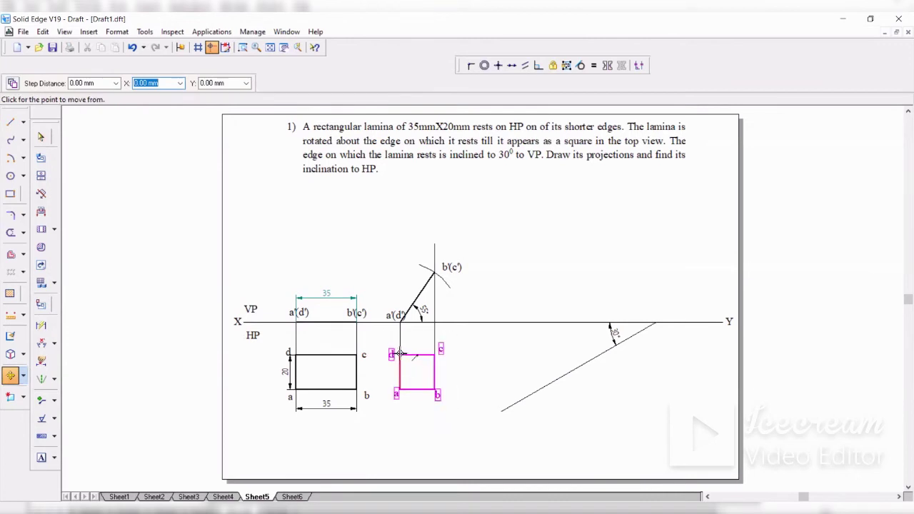
pyautogui.click(401, 353)
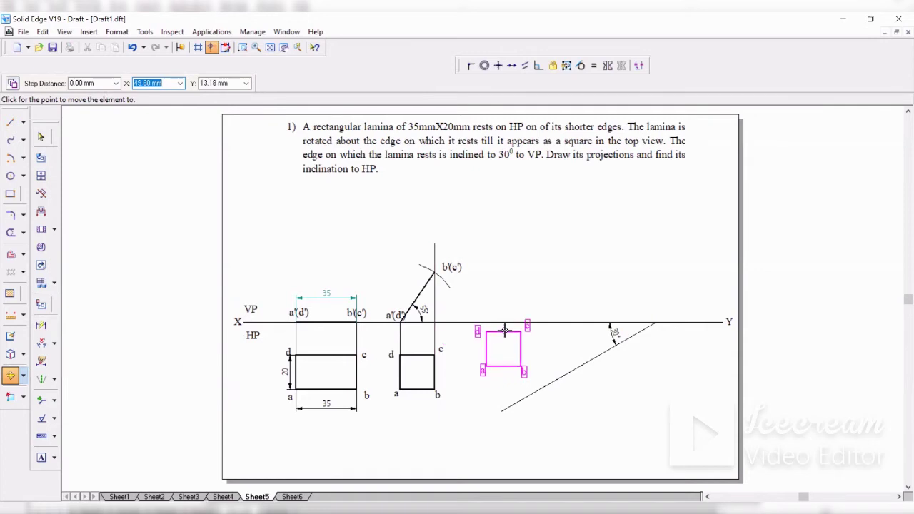
pyautogui.click(572, 369)
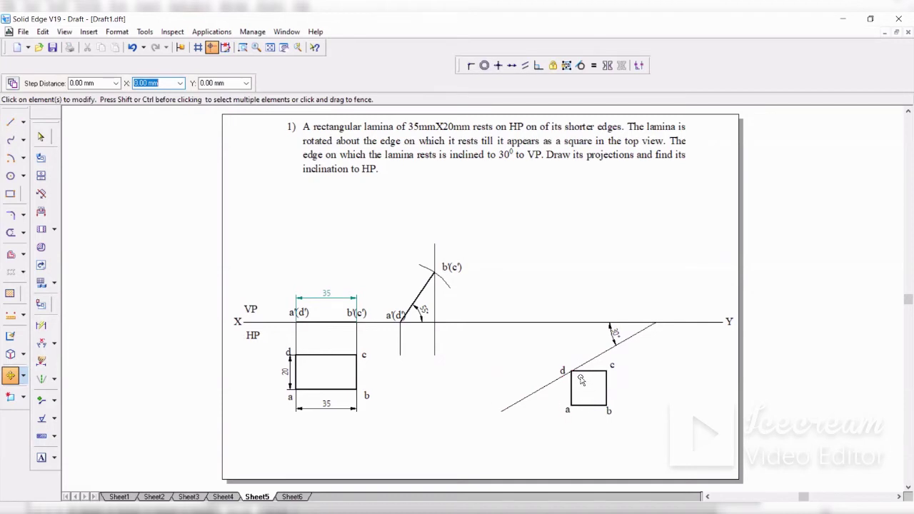
pyautogui.hotkey('ctrl', 'z')
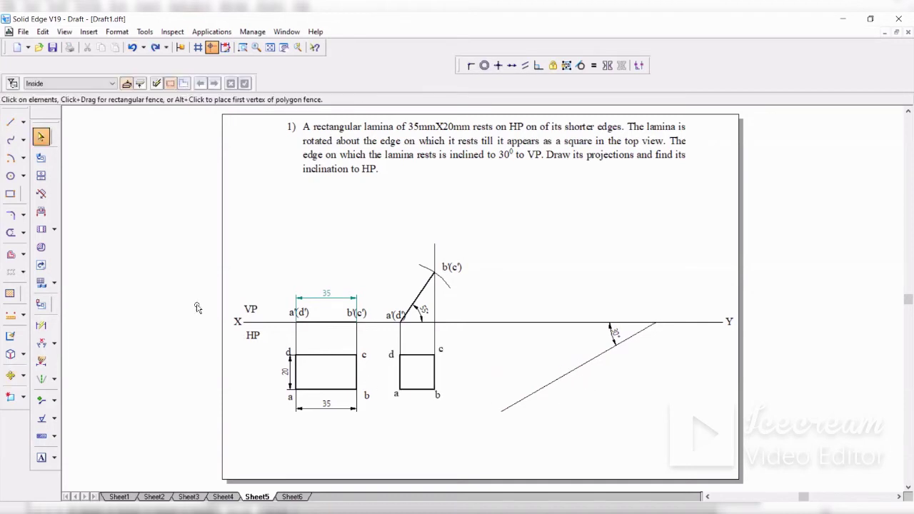
# - Copy the square with its corner labels, placing the copy's corner d on the 30° line
pyautogui.click(10, 374)
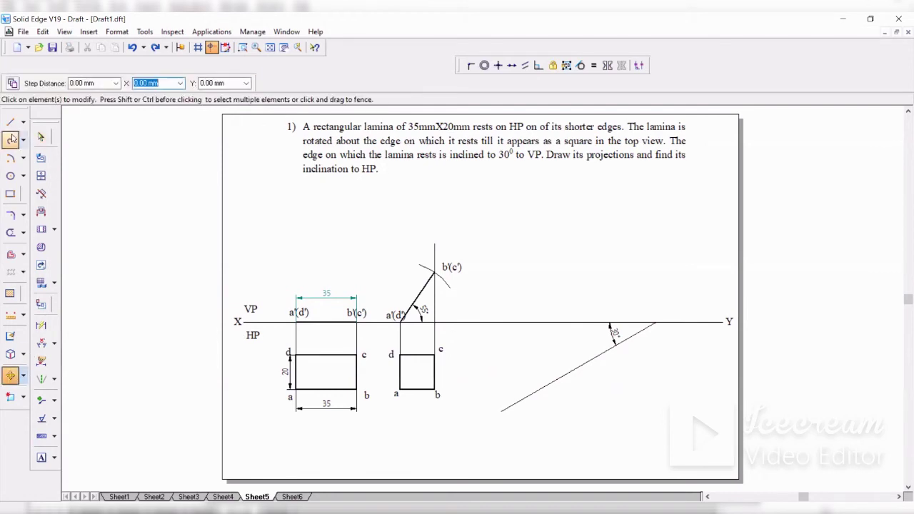
pyautogui.click(12, 83)
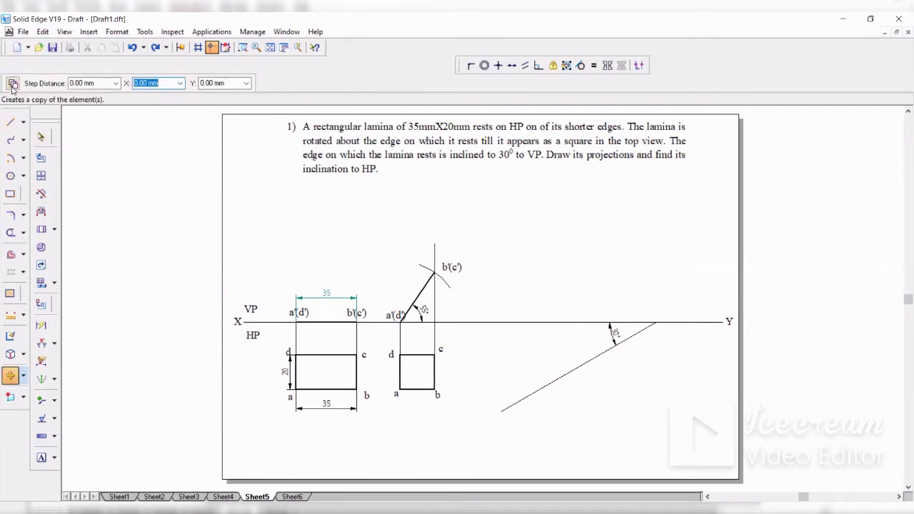
pyautogui.moveTo(379, 338); pyautogui.dragTo(461, 428)
pyautogui.click(399, 353)
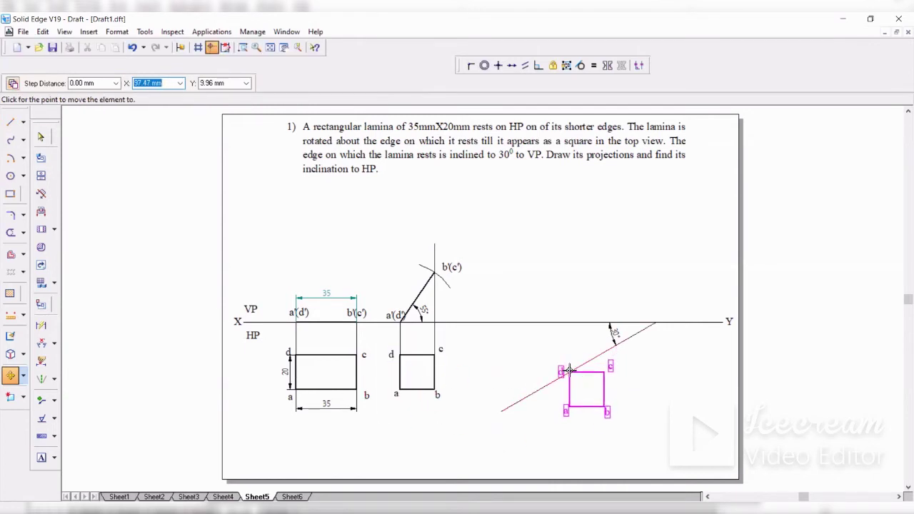
pyautogui.press('Escape')
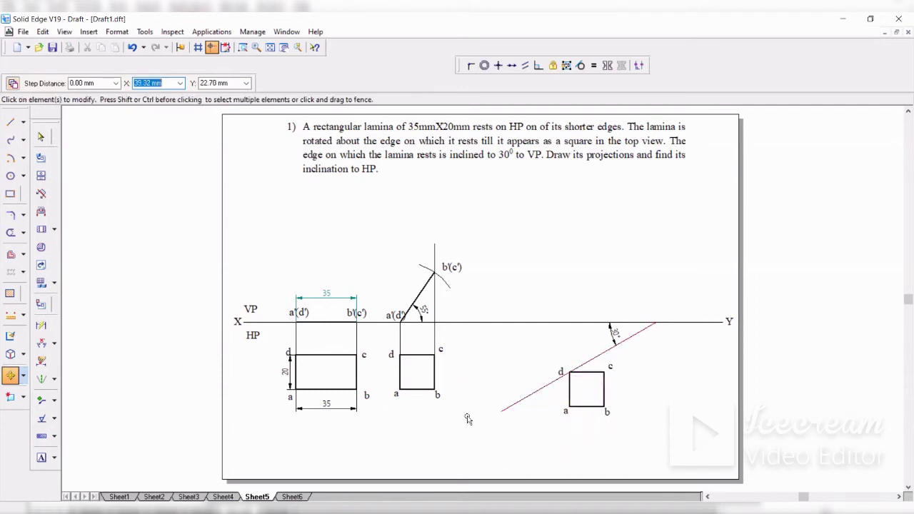
# - Rotate the copied square and its labels about corner d until edge ad lies along the 30° line
pyautogui.click(23, 376)
pyautogui.click(50, 387)
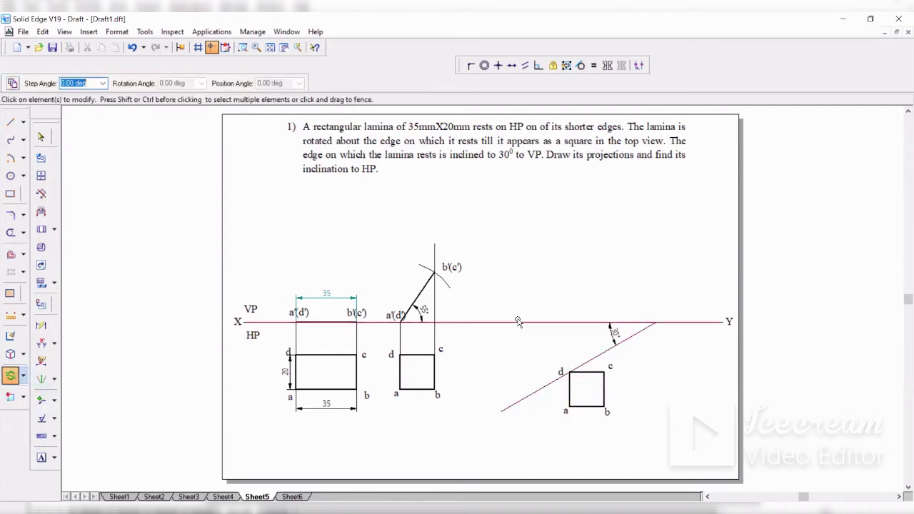
pyautogui.moveTo(547, 353); pyautogui.dragTo(637, 428)
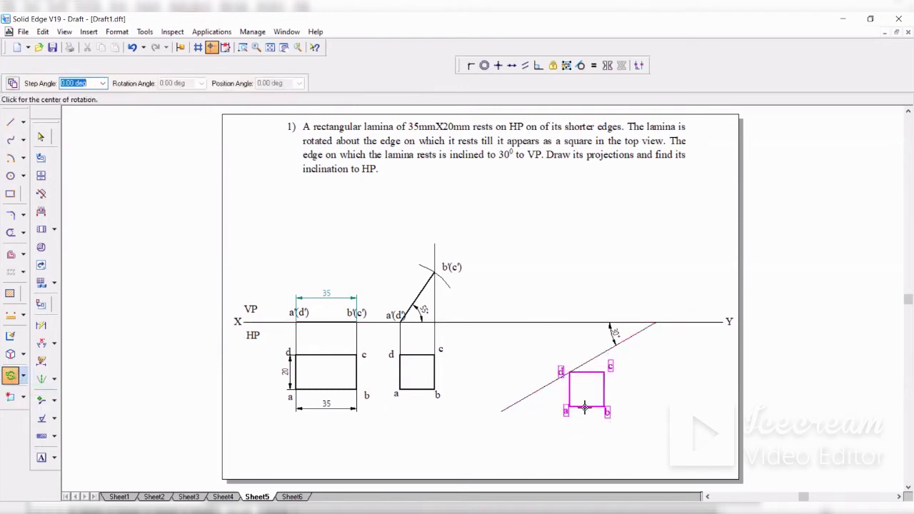
pyautogui.click(570, 371)
pyautogui.click(569, 406)
pyautogui.click(541, 391)
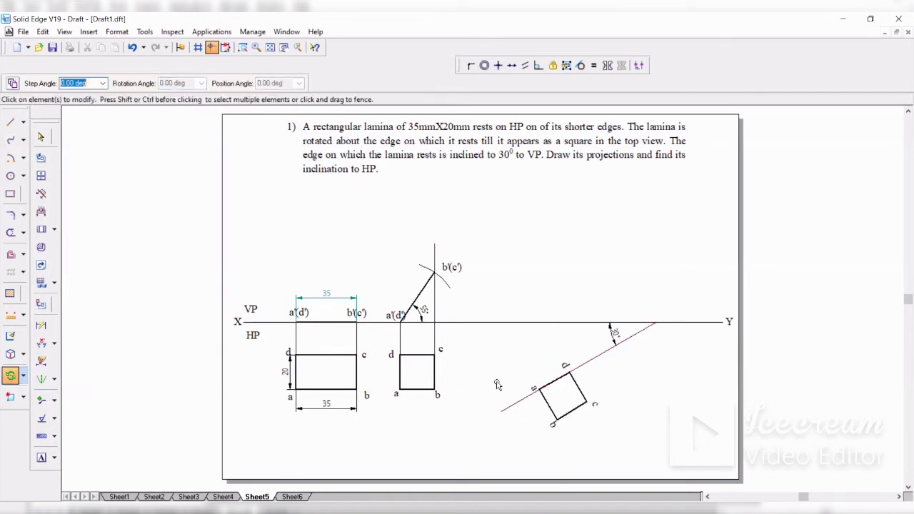
# - Draw vertical projectors up from the rotated square: from corners a and d to the XY line, from b and c well above it
pyautogui.click(11, 122)
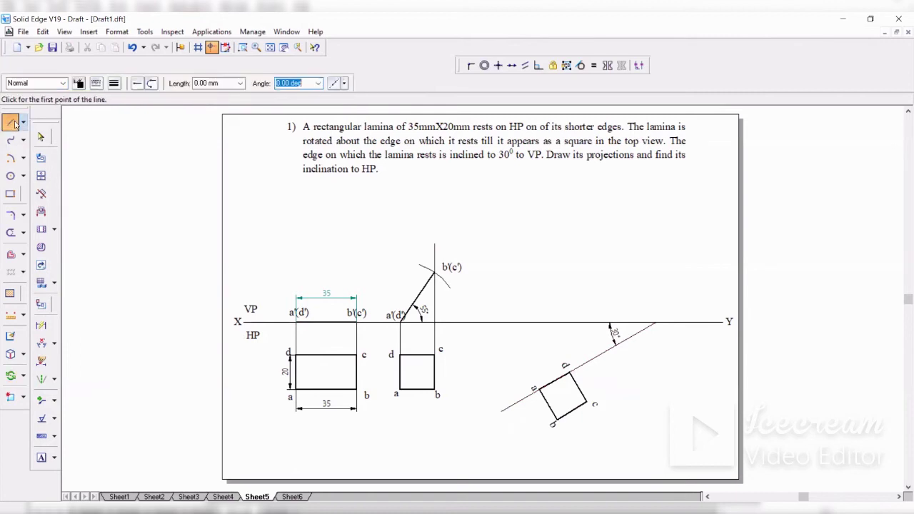
pyautogui.click(539, 389)
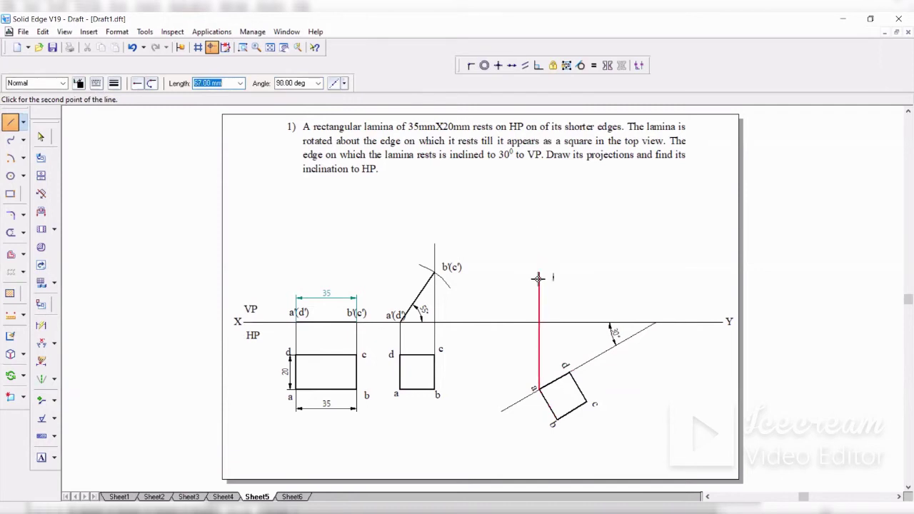
pyautogui.click(538, 321)
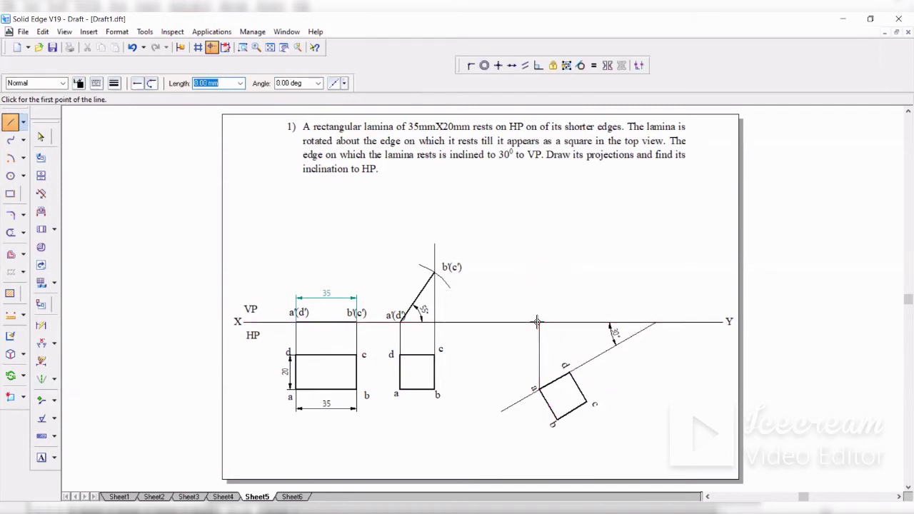
pyautogui.click(554, 422)
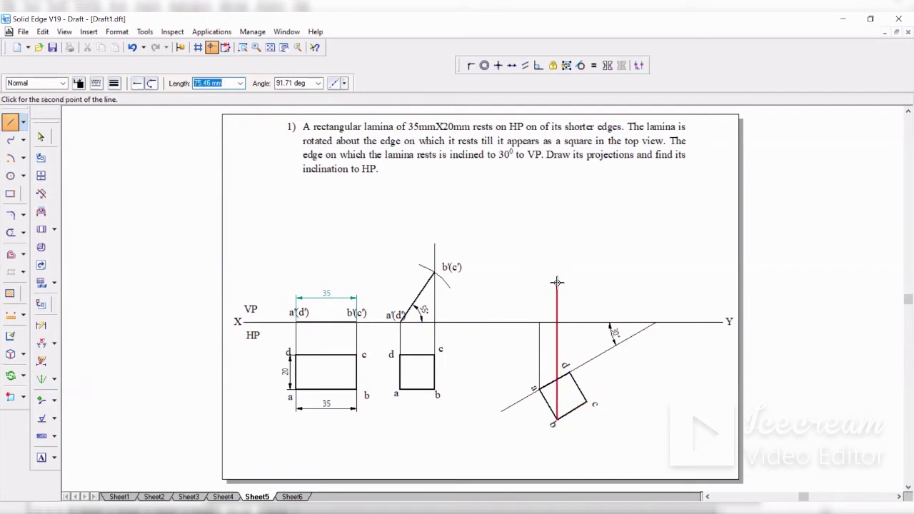
pyautogui.click(556, 250)
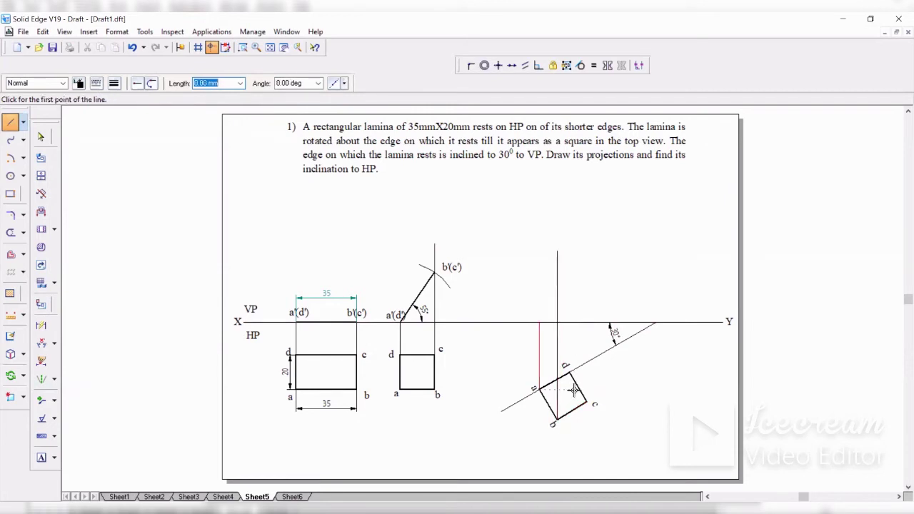
pyautogui.click(586, 404)
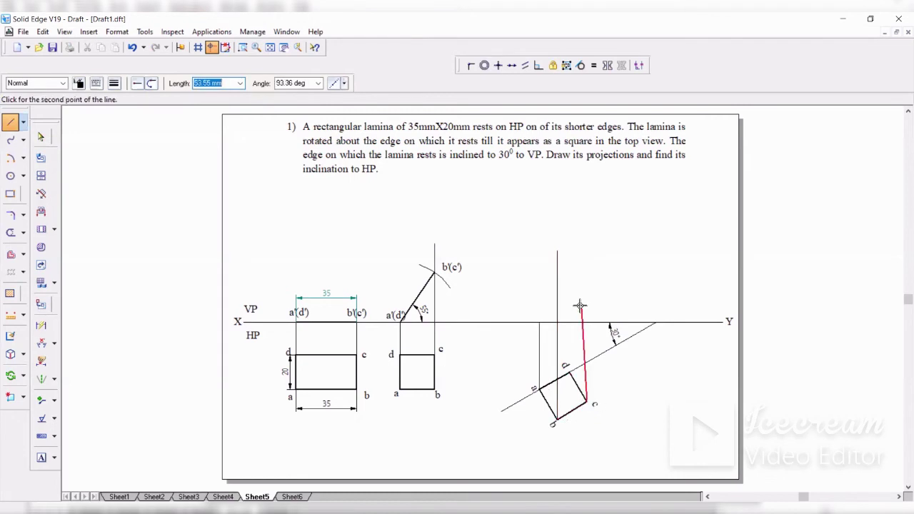
pyautogui.click(586, 254)
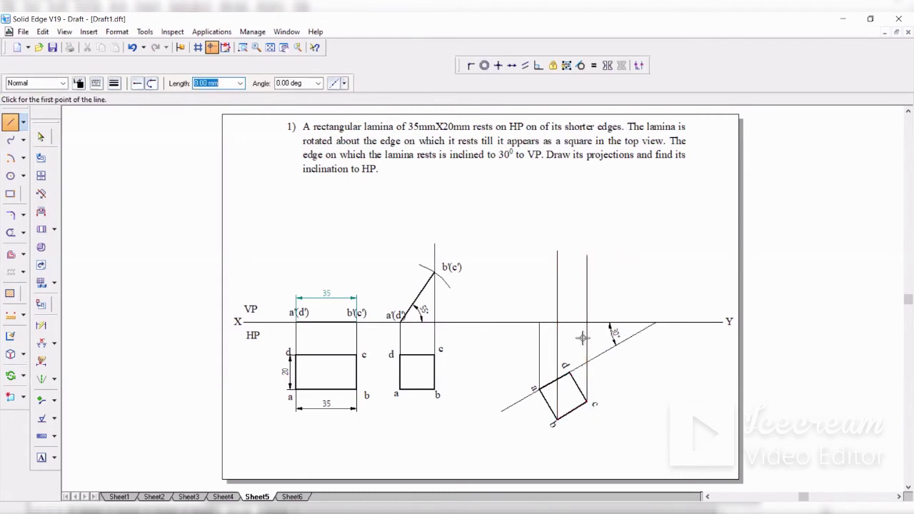
pyautogui.click(569, 369)
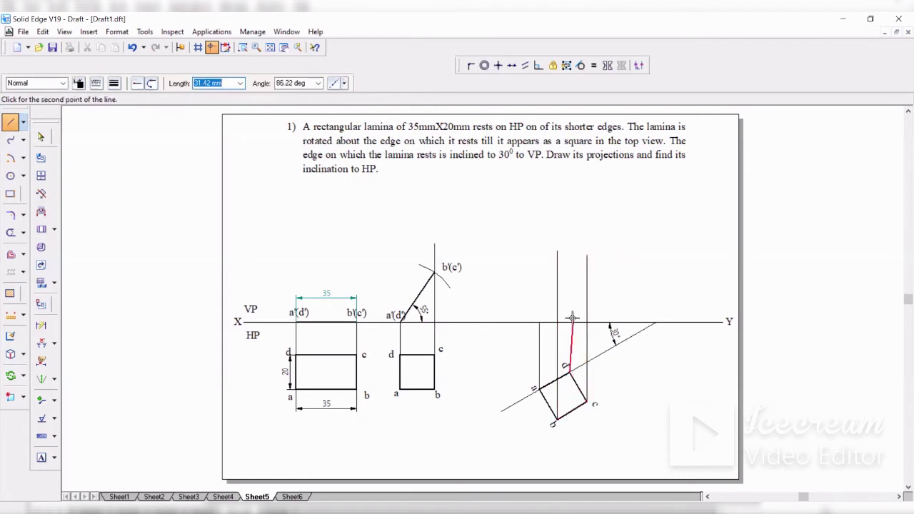
pyautogui.click(569, 322)
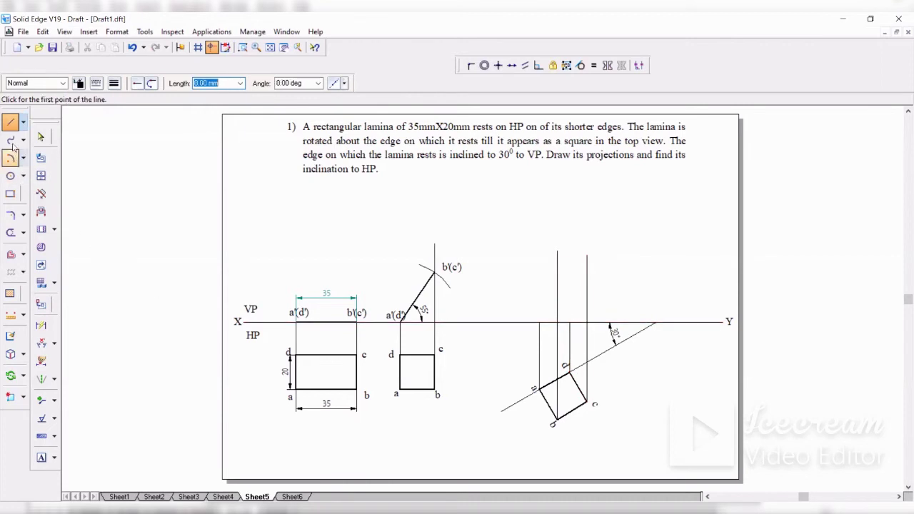
# - Draw a horizontal projector from b'(c') across the b and c projectors, and trim the ends beyond their intersections
pyautogui.click(434, 271)
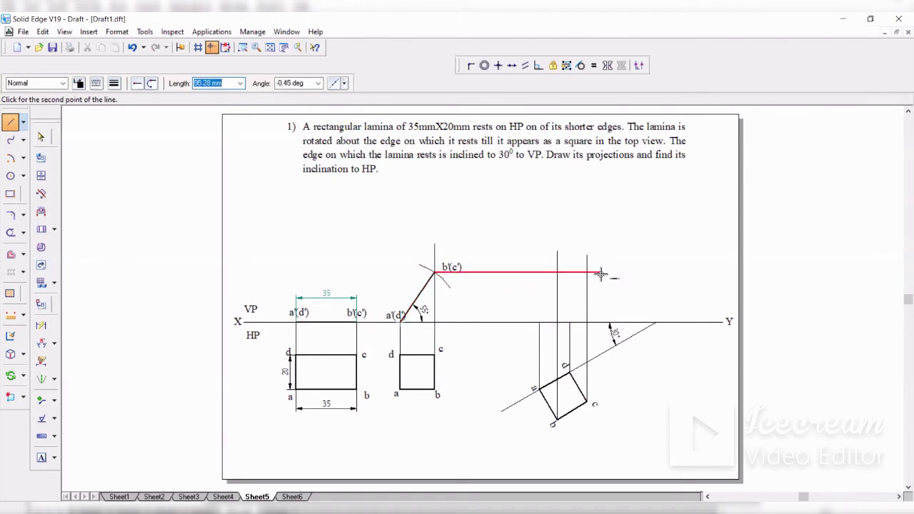
pyautogui.click(604, 271)
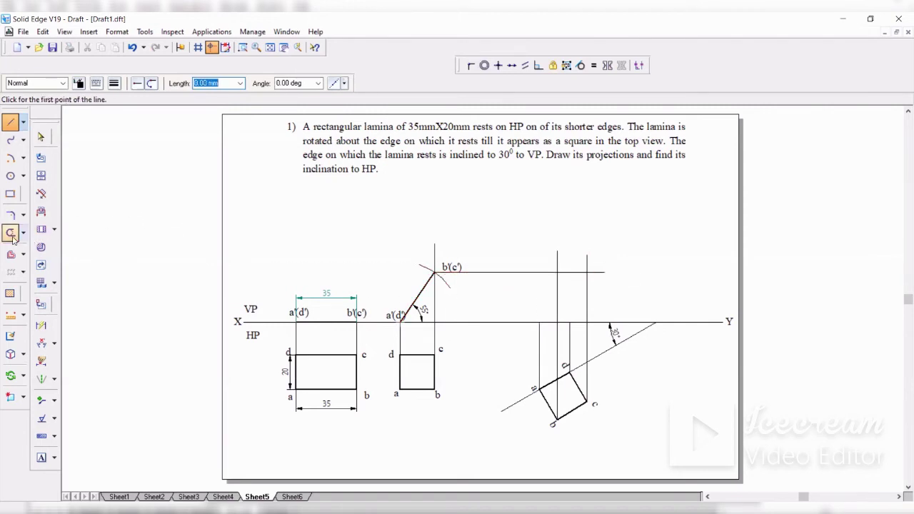
pyautogui.click(10, 232)
pyautogui.click(588, 259)
pyautogui.click(556, 253)
pyautogui.click(599, 270)
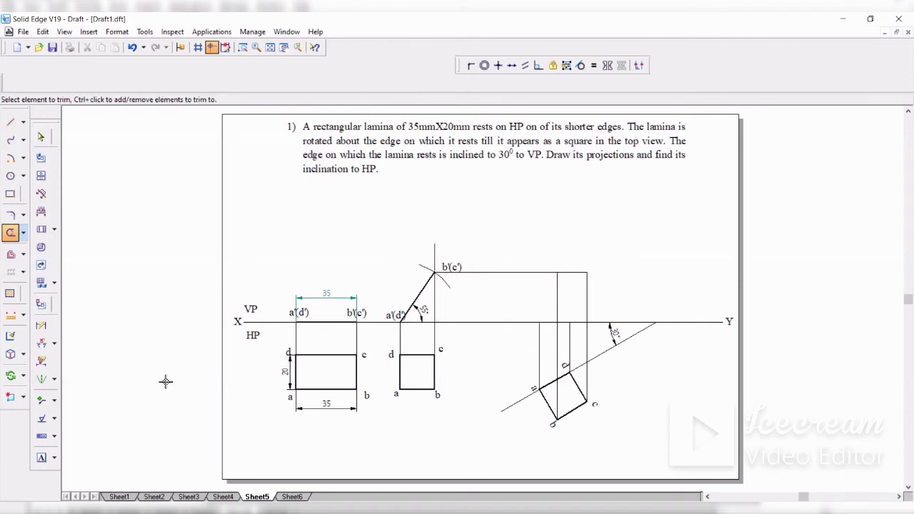
# - Label the projected front-view points a', b', c' and d' at the projector intersections
pyautogui.click(42, 457)
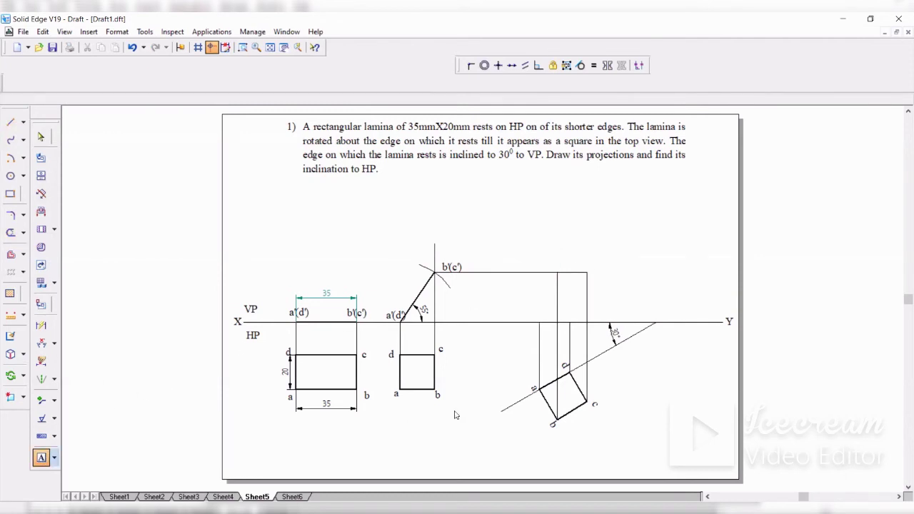
pyautogui.click(532, 311)
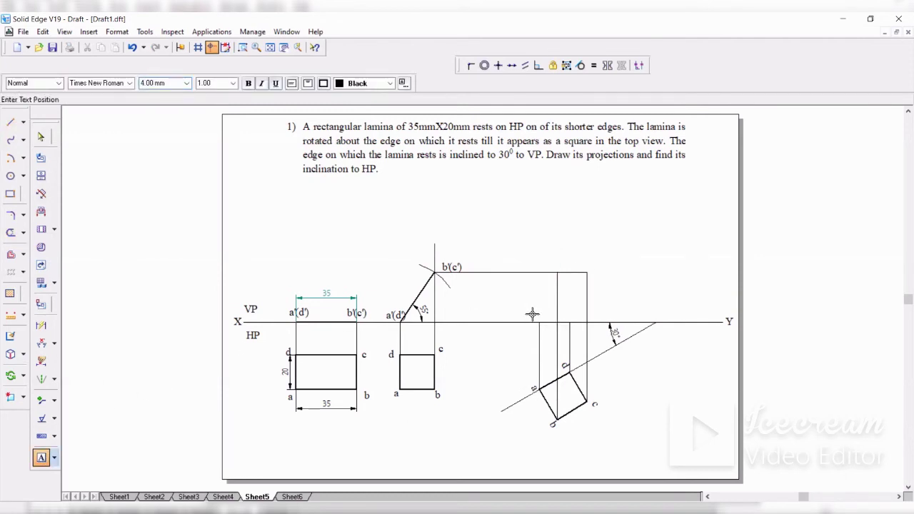
pyautogui.write('a')
pyautogui.press('BackSpace')
pyautogui.write('a')
pyautogui.write("'")
pyautogui.click(591, 269)
pyautogui.write('c')
pyautogui.click(575, 320)
pyautogui.write("d'")
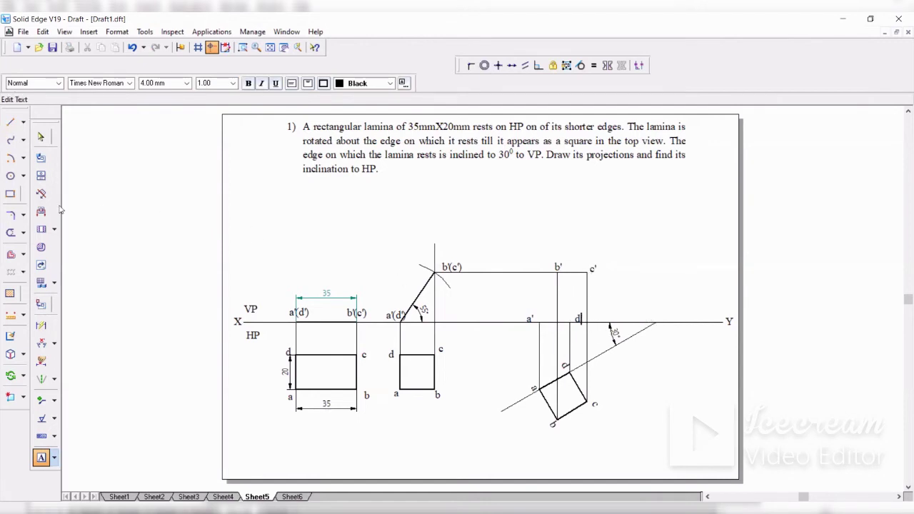
# - Outline the final front view a'b'c'd' as a closed quadrilateral in the Visible line style
pyautogui.click(10, 122)
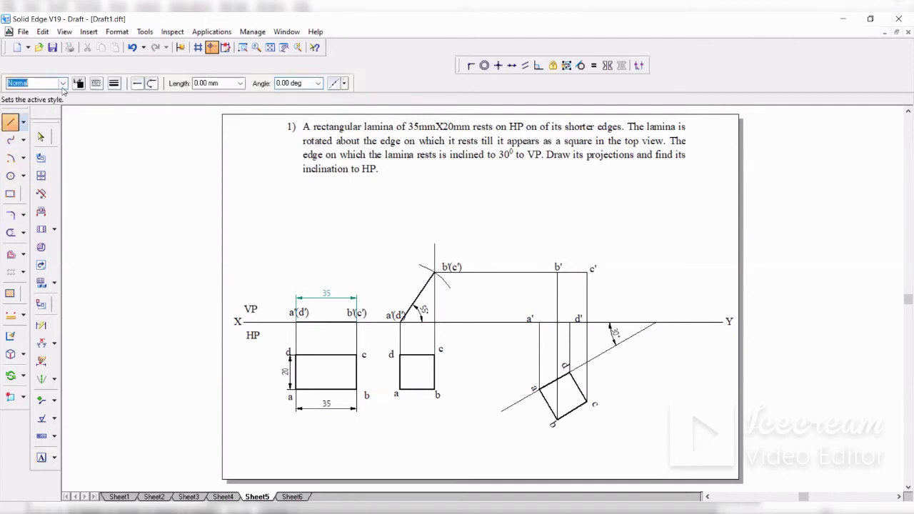
pyautogui.click(63, 82)
pyautogui.click(22, 172)
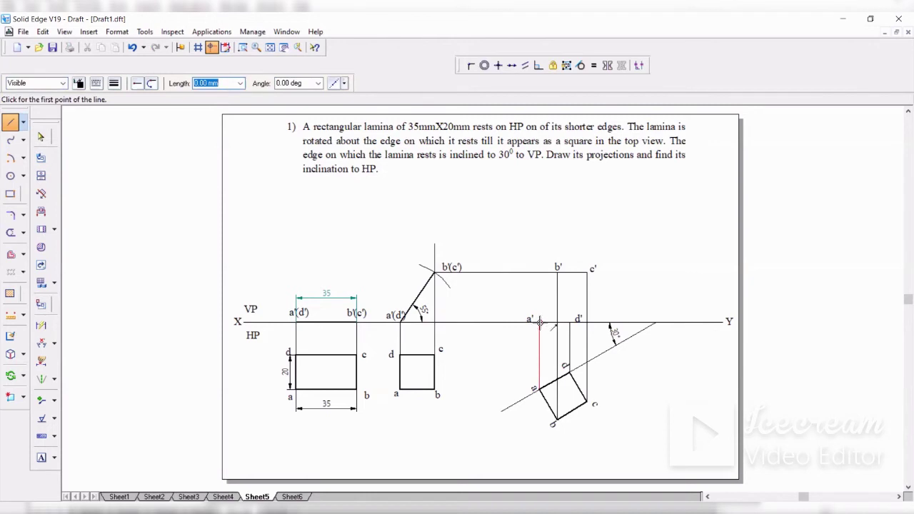
pyautogui.click(539, 321)
pyautogui.click(557, 271)
pyautogui.click(587, 272)
pyautogui.click(571, 323)
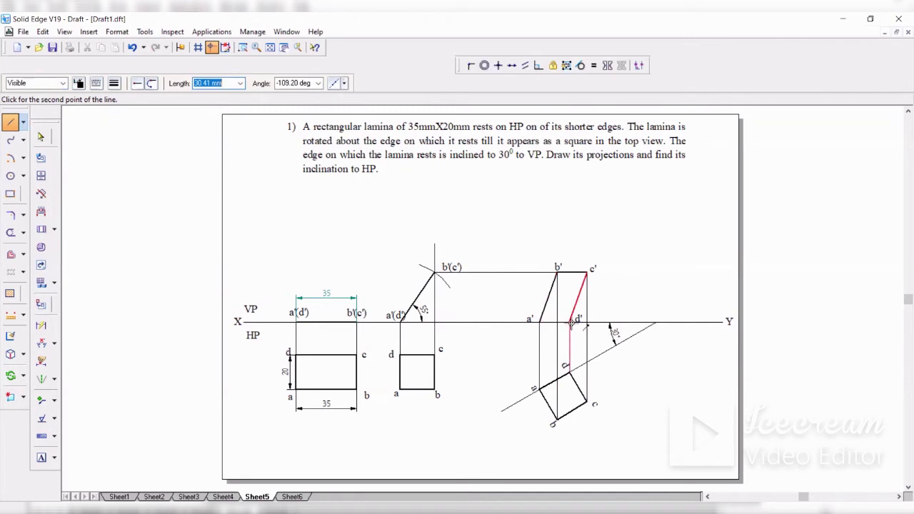
pyautogui.click(540, 323)
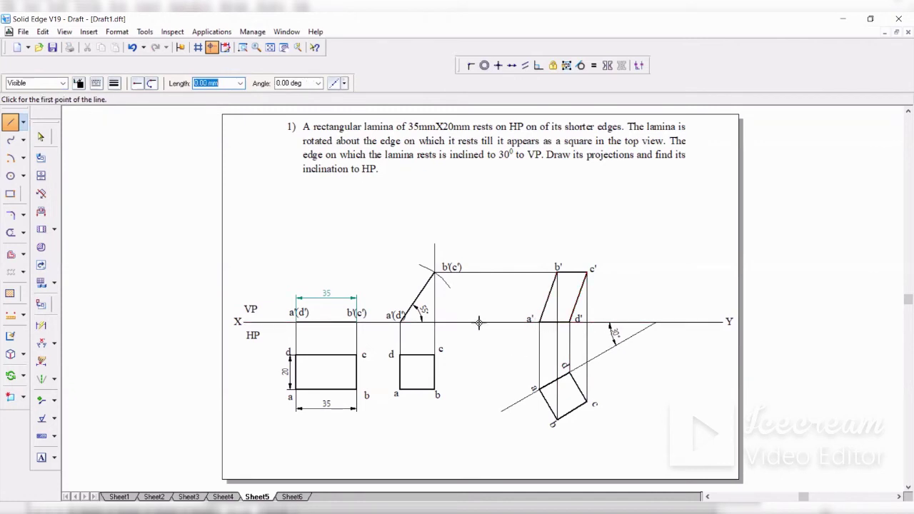
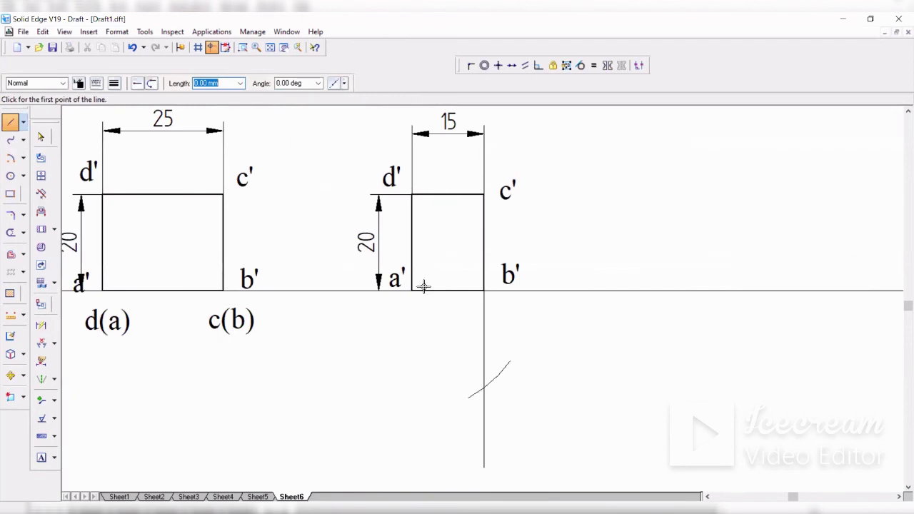
# - Draw the 25 mm sloping top-view line from a' to the arc's intersection with the vertical projector, and give it the Visible style
pyautogui.click(412, 290)
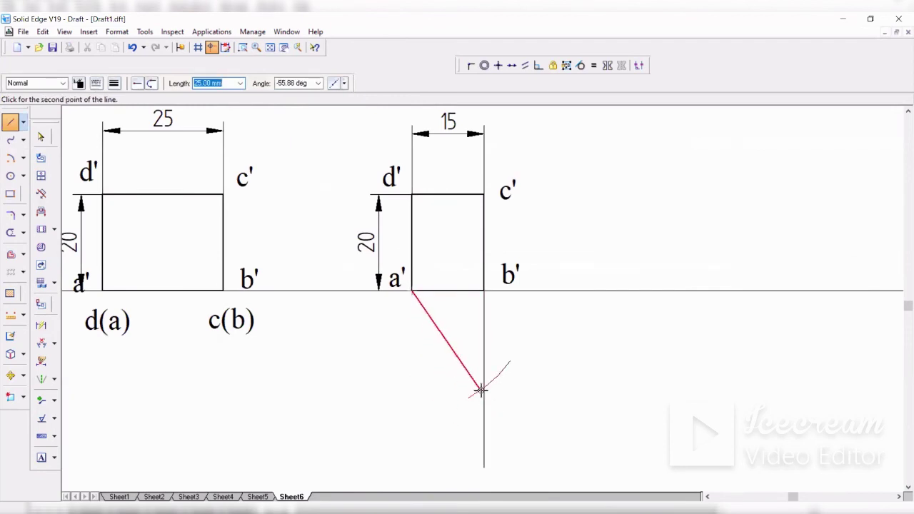
pyautogui.click(483, 387)
pyautogui.rightClick(484, 386)
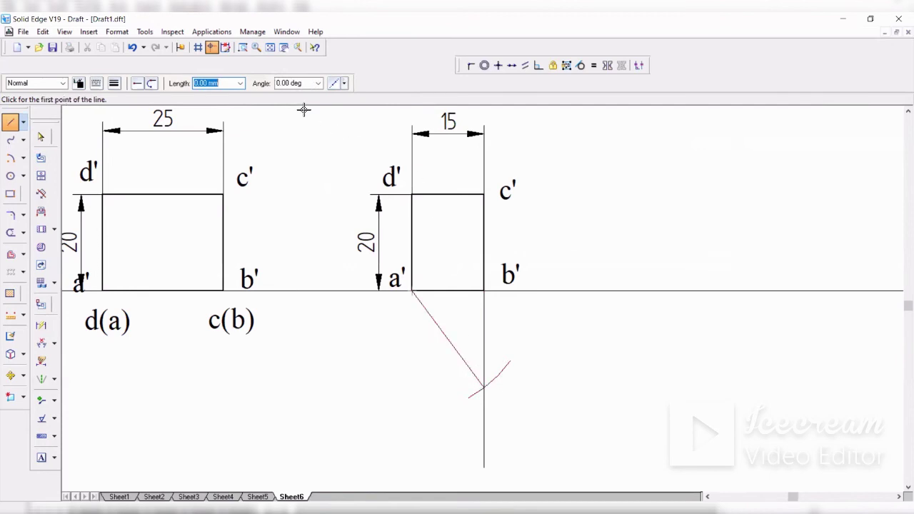
pyautogui.click(270, 47)
pyautogui.click(41, 136)
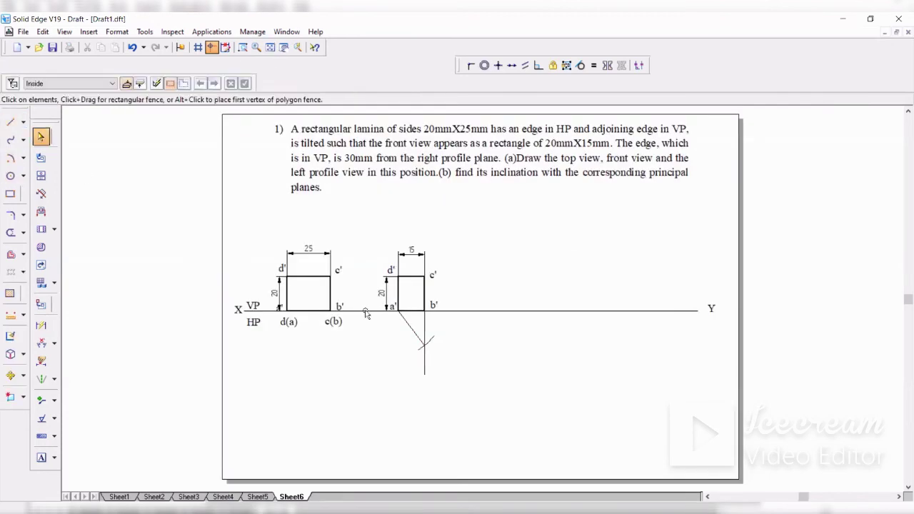
pyautogui.click(421, 341)
pyautogui.click(63, 84)
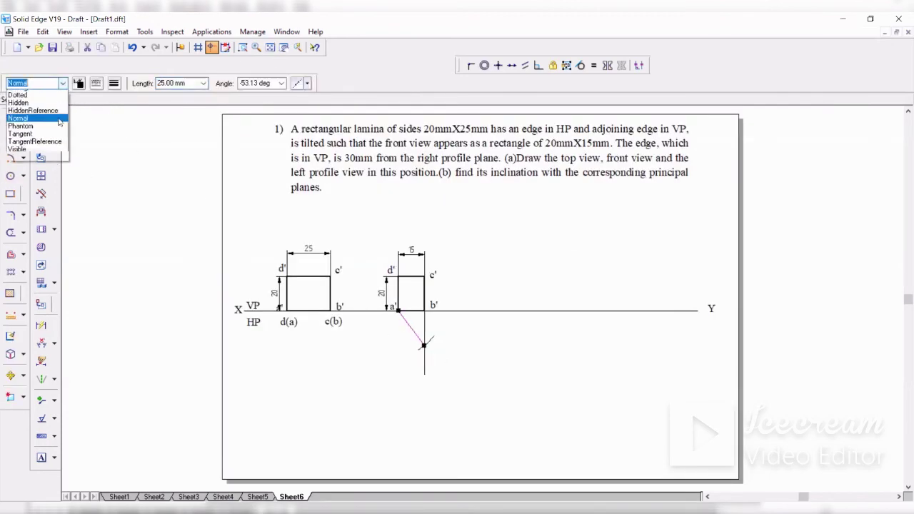
pyautogui.click(21, 177)
pyautogui.click(249, 341)
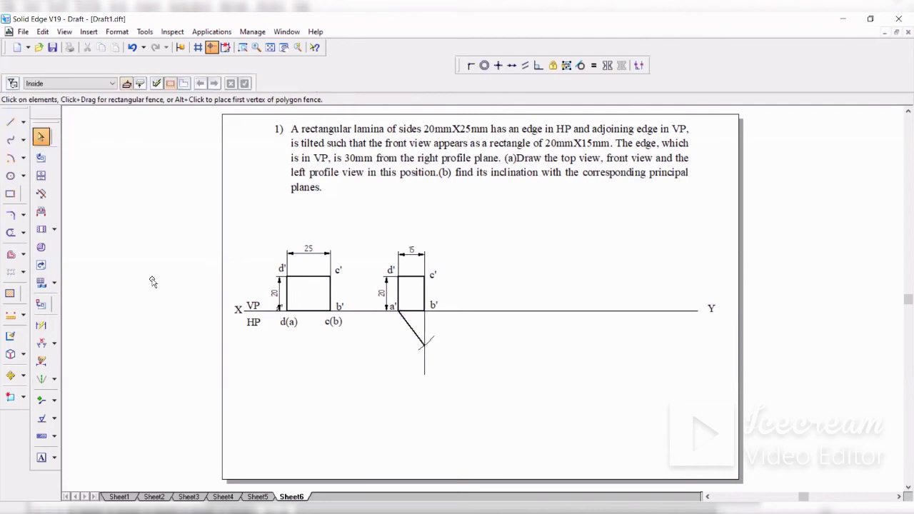
# - Dimension the angle between the XY line and the sloping top-view line, and check its value
pyautogui.click(41, 343)
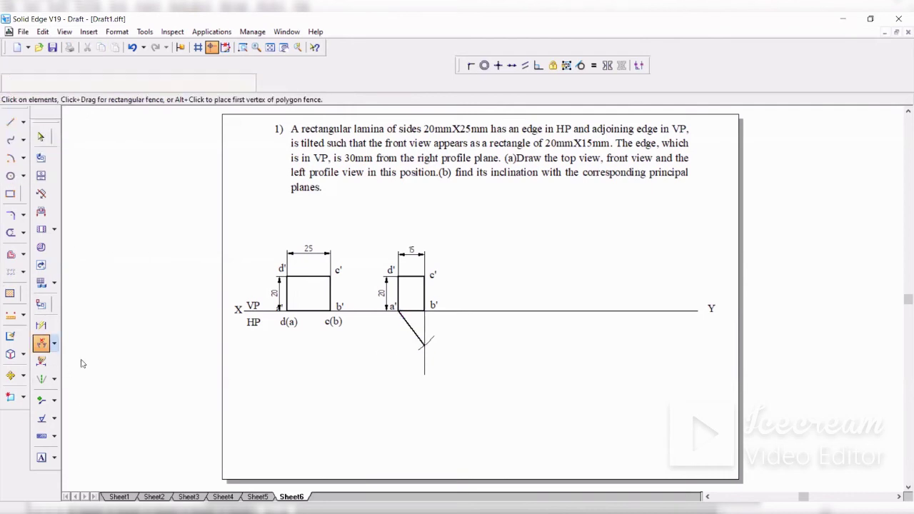
pyautogui.click(439, 311)
pyautogui.click(412, 329)
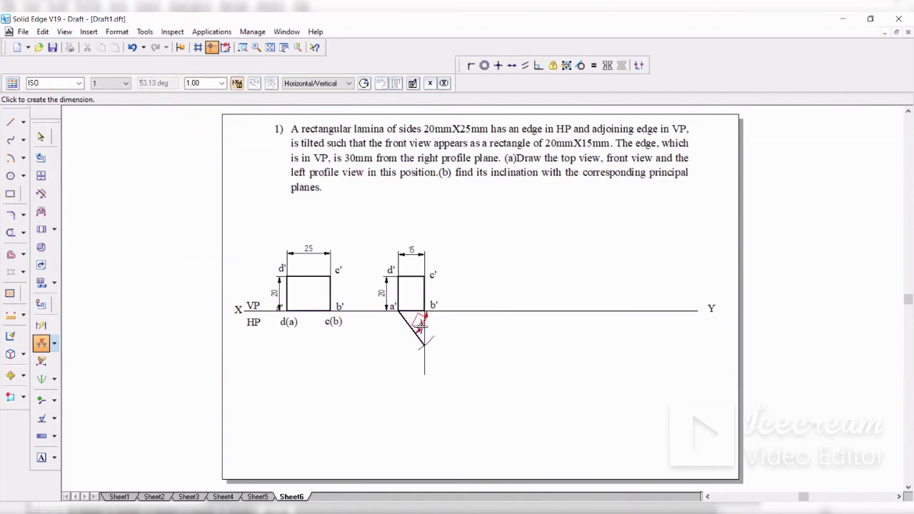
pyautogui.click(418, 323)
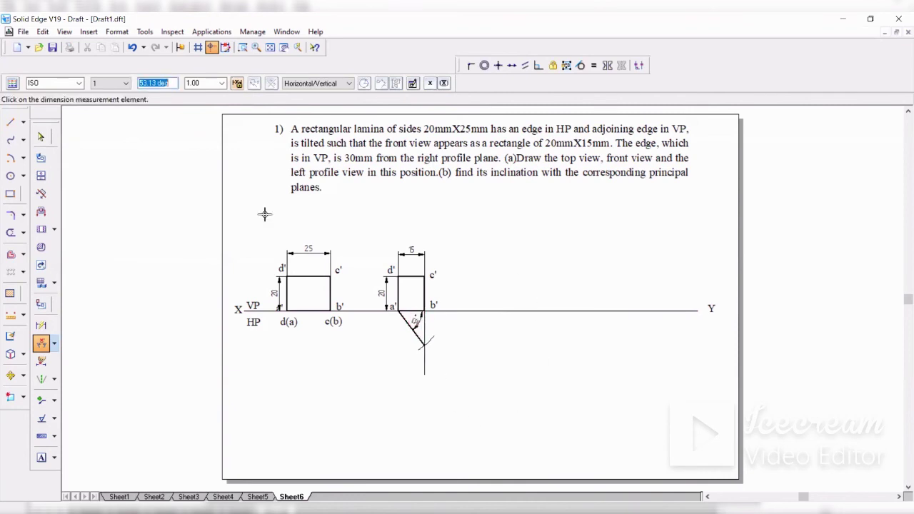
pyautogui.click(41, 136)
pyautogui.click(243, 47)
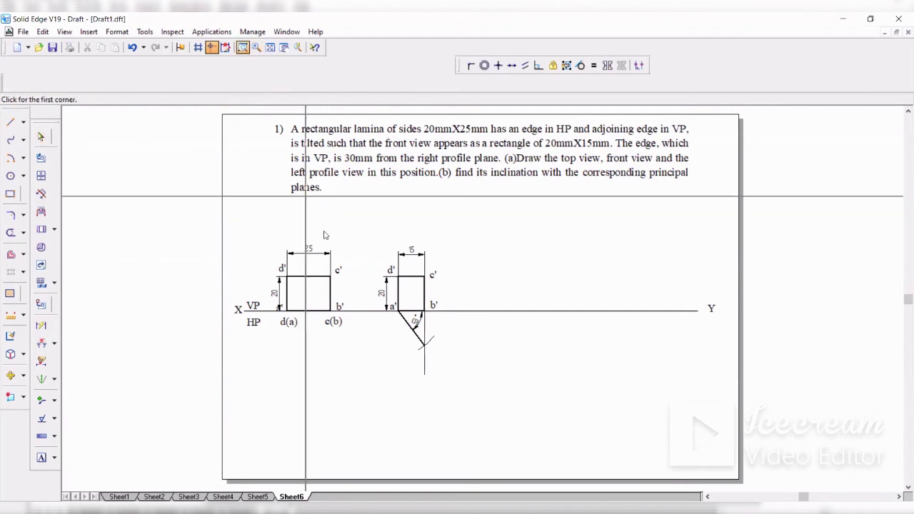
pyautogui.click(386, 296)
pyautogui.click(429, 334)
pyautogui.press('Escape')
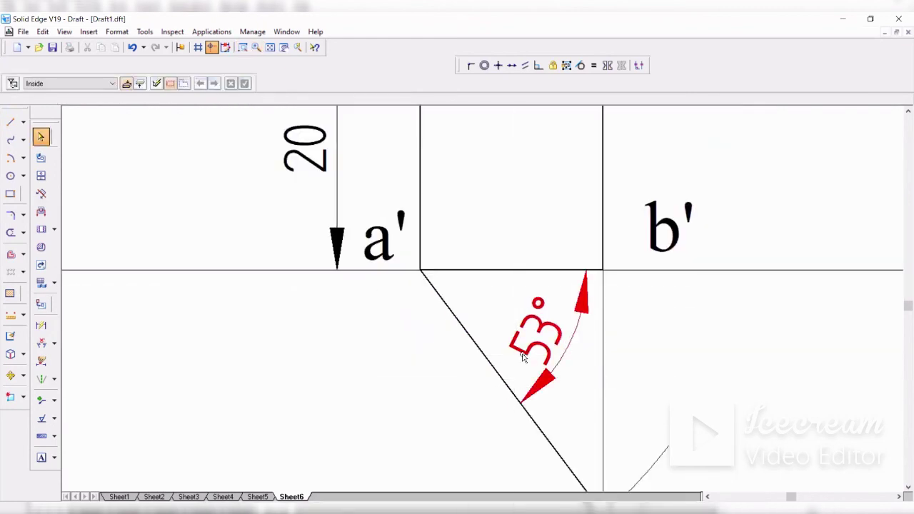
pyautogui.click(270, 47)
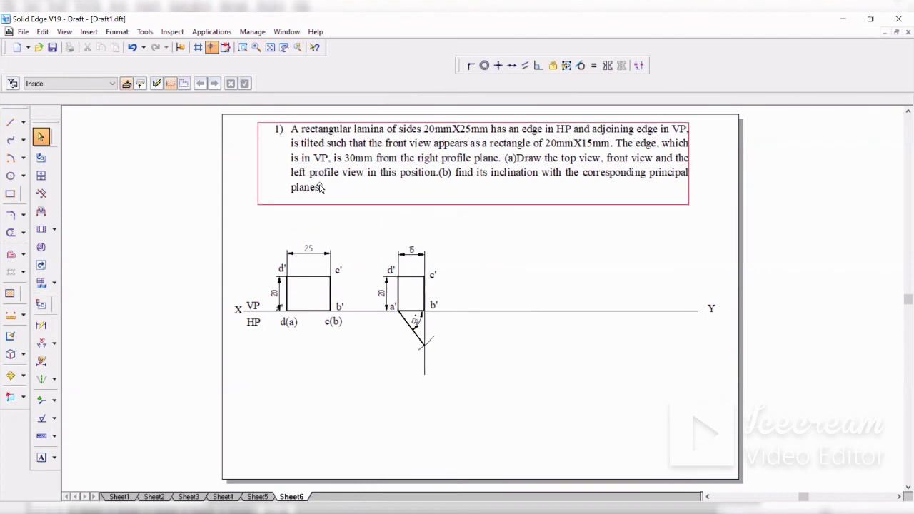
# - Draw a vertical Visible-style line across the XY line, to the right of the 15 mm wide front view, as the profile plane
pyautogui.click(10, 122)
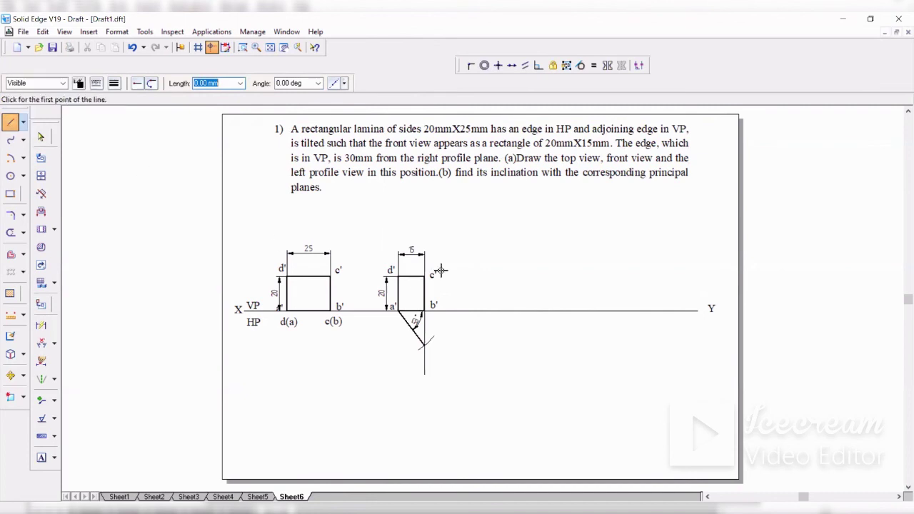
pyautogui.click(466, 204)
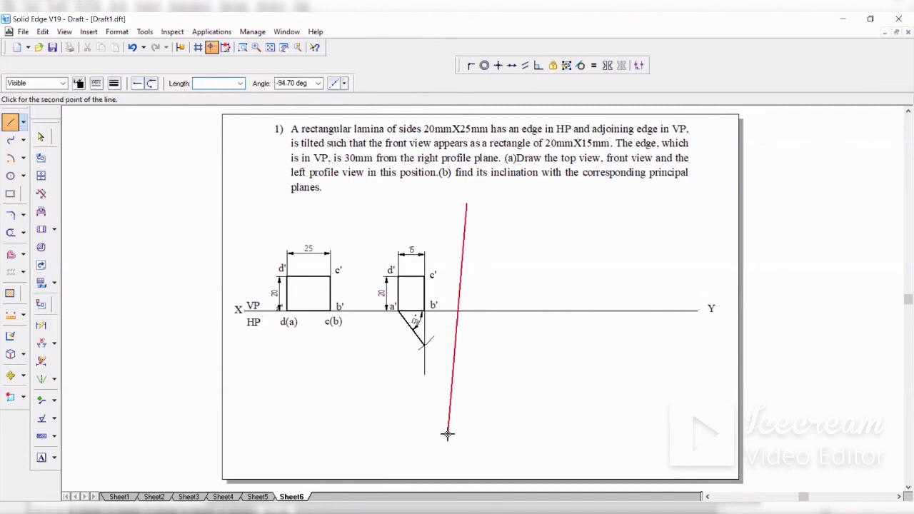
pyautogui.click(464, 439)
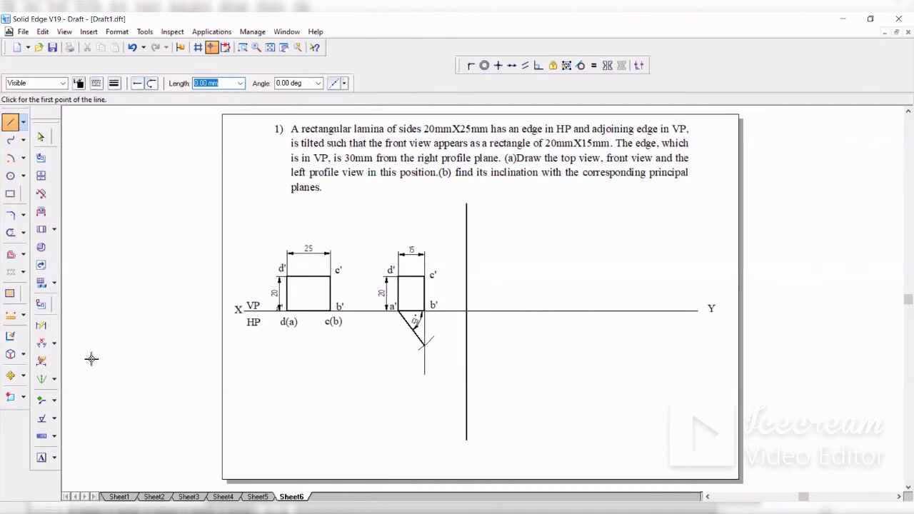
# - Dimension the distance from front-view edge a'd' to the vertical profile-plane line and set it to 30 mm
pyautogui.click(54, 344)
pyautogui.click(92, 346)
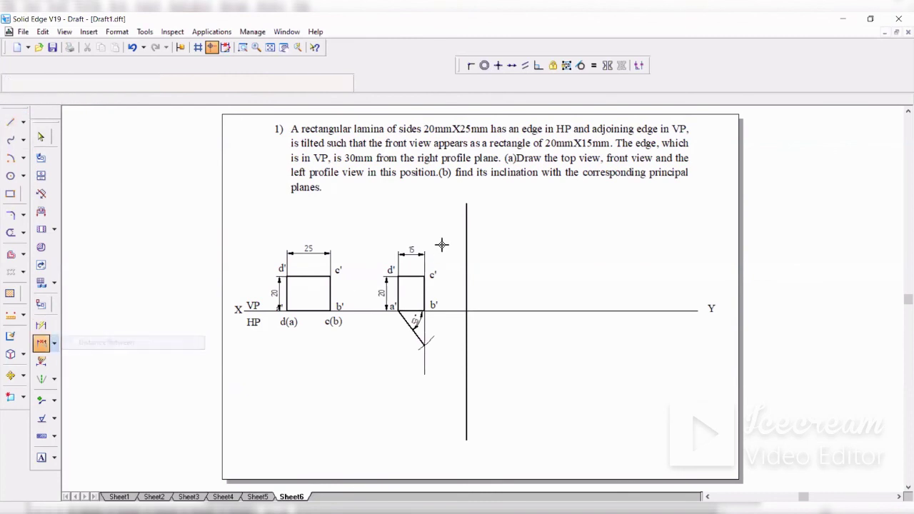
pyautogui.click(399, 287)
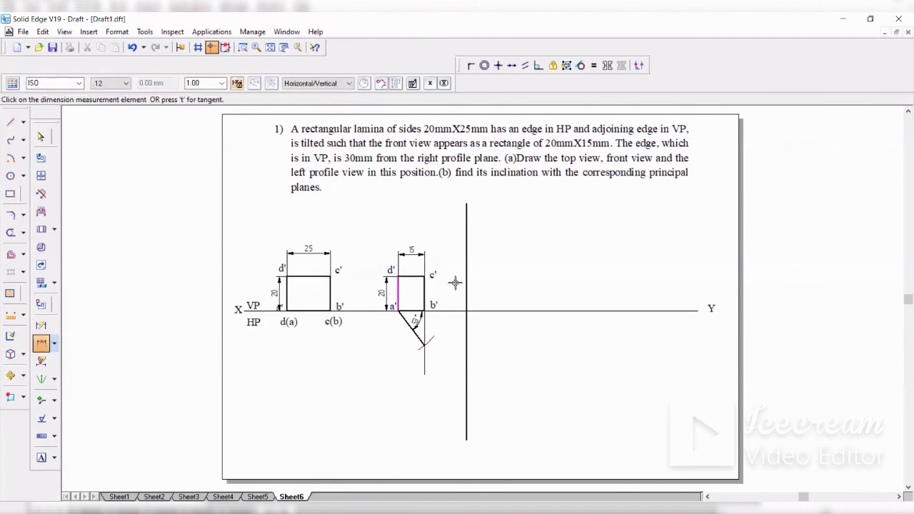
pyautogui.click(467, 280)
pyautogui.click(438, 219)
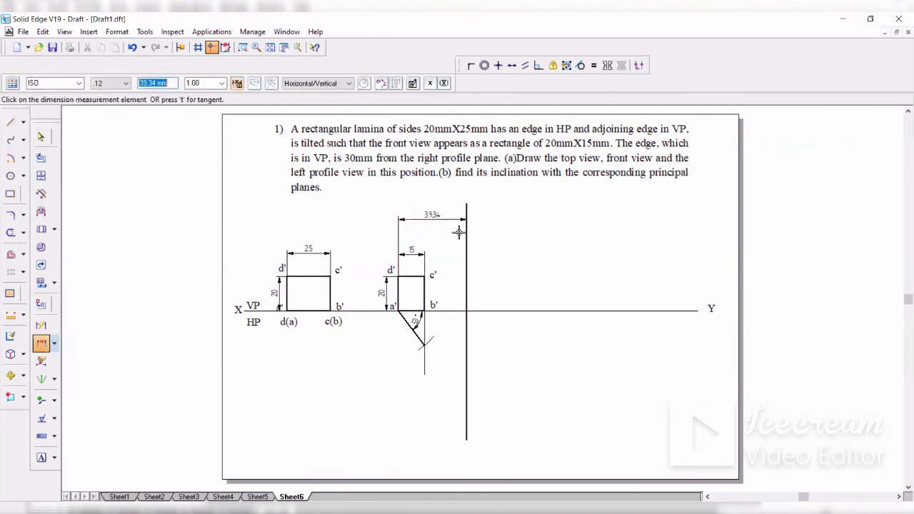
pyautogui.write('30')
pyautogui.press('Return')
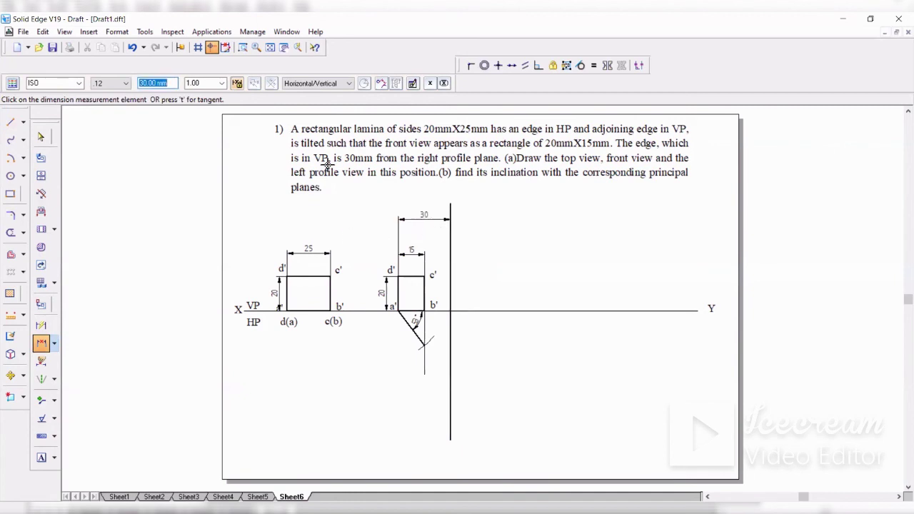
# - Change the vertical profile-plane line to the Normal line style
pyautogui.click(40, 137)
pyautogui.click(450, 239)
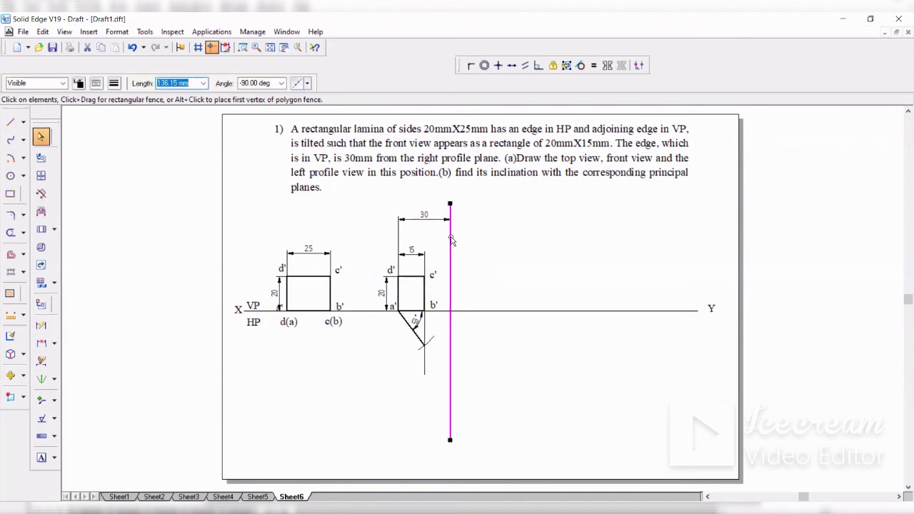
pyautogui.click(63, 83)
pyautogui.click(51, 141)
pyautogui.click(471, 284)
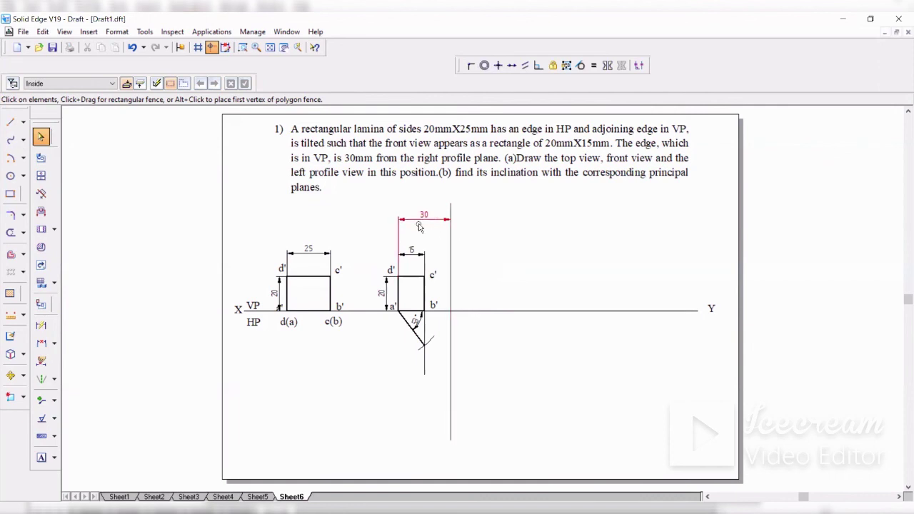
# - Label the upper end of the profile-plane line X1 and its lower end Y1
pyautogui.click(40, 457)
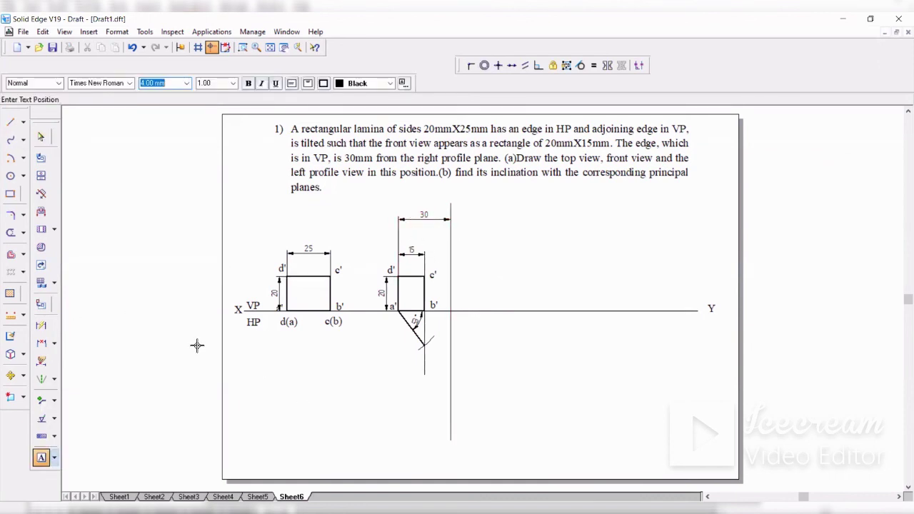
pyautogui.click(449, 193)
pyautogui.write('X1')
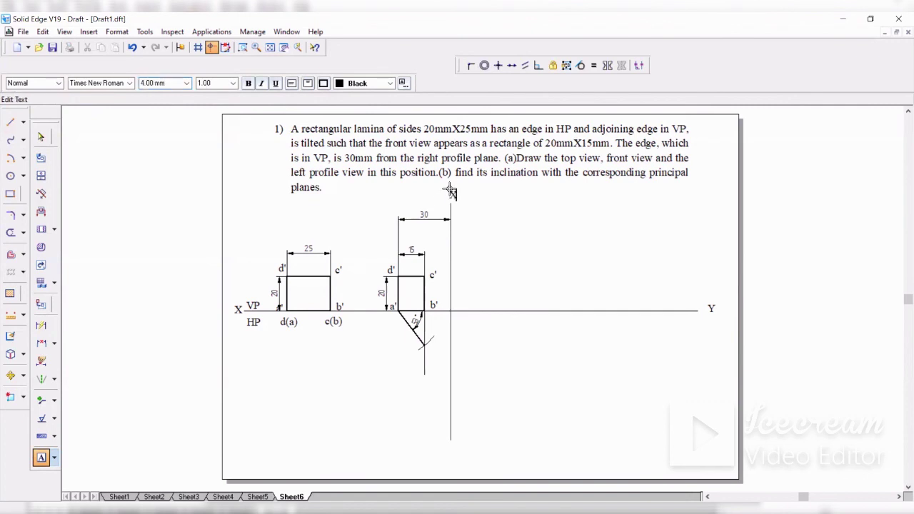
pyautogui.click(449, 443)
pyautogui.write('Y1')
# - Draw a Normal-style line sloping down and rightward from the intersection of the XY and X1Y1 lines
pyautogui.click(23, 122)
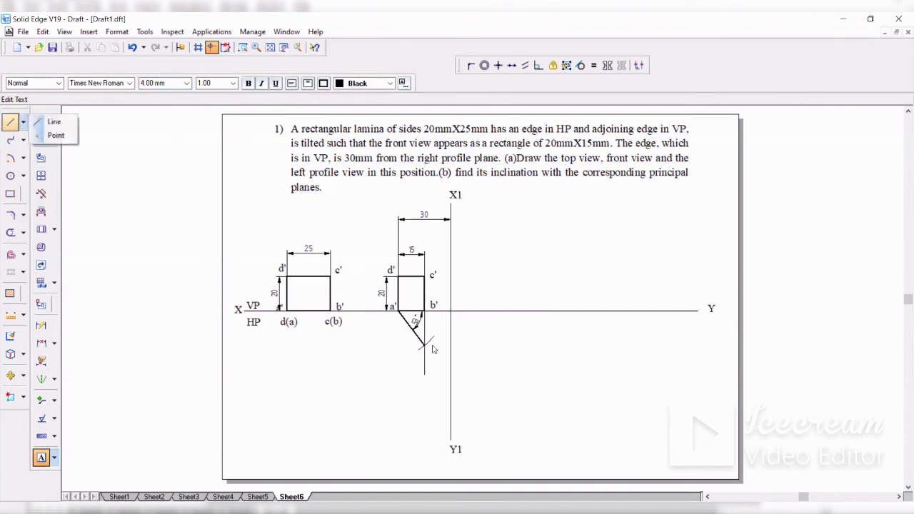
pyautogui.click(53, 121)
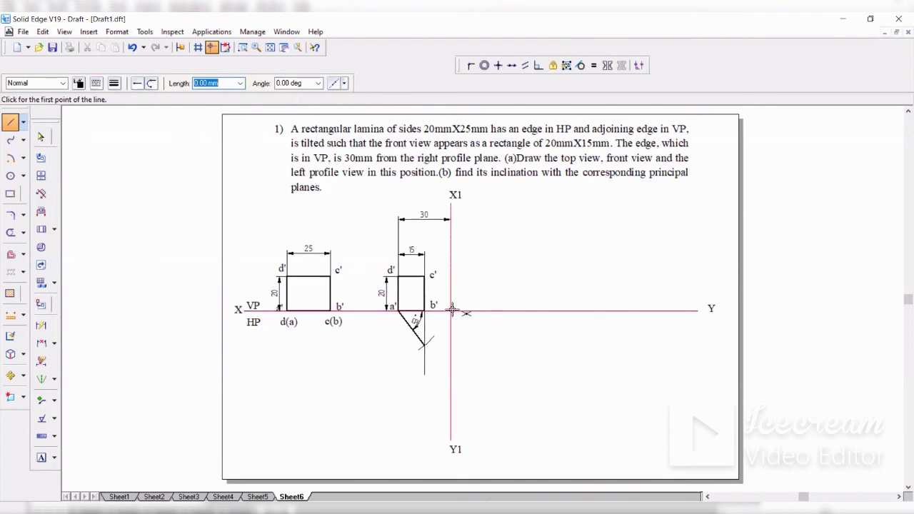
pyautogui.click(452, 310)
pyautogui.click(546, 420)
pyautogui.click(41, 136)
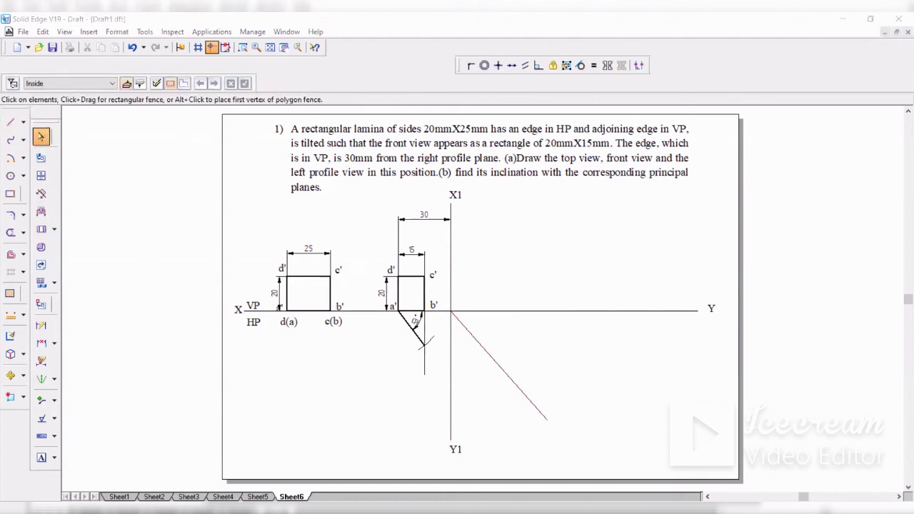
# - Project the lower end of the top-view line horizontally to the sloping transfer line, and vertically up past the XY line
pyautogui.click(10, 122)
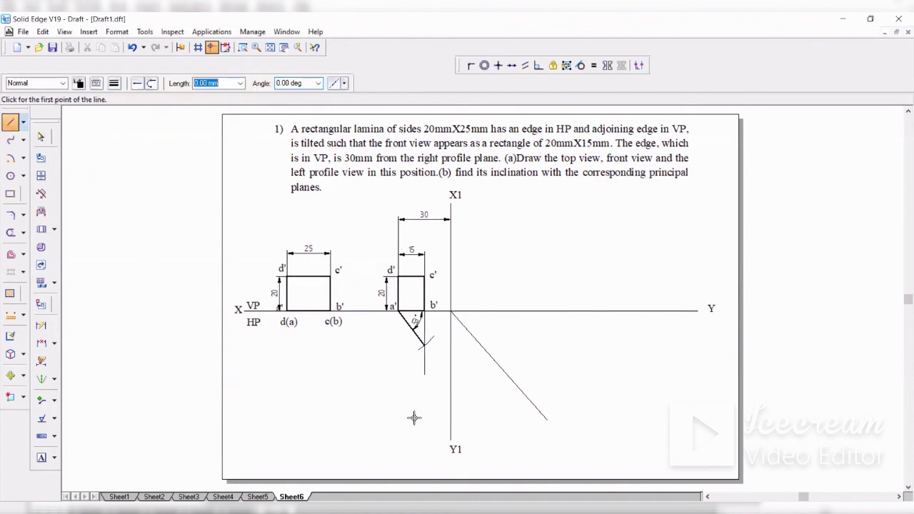
pyautogui.click(423, 345)
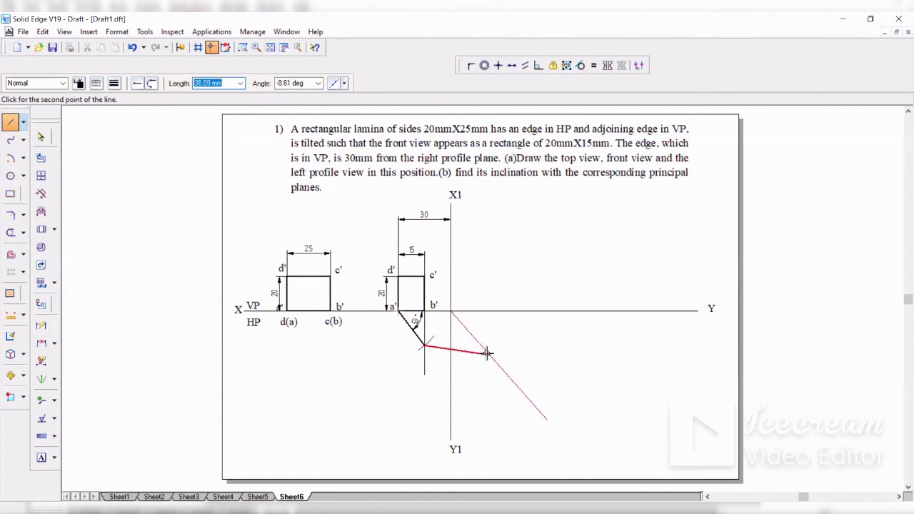
pyautogui.click(481, 345)
pyautogui.click(481, 246)
pyautogui.rightClick(481, 246)
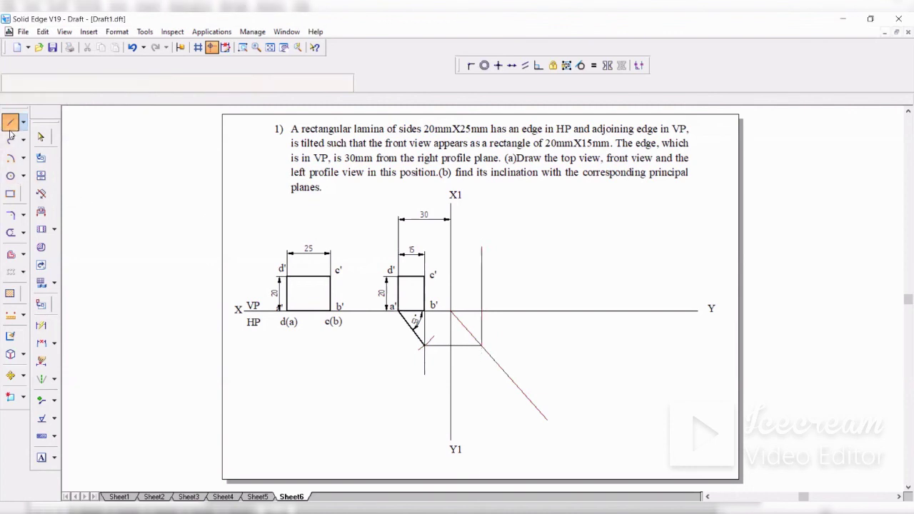
# - Project c' horizontally past the vertical projector, and trim both projectors' overhanging ends at their intersection
pyautogui.click(425, 275)
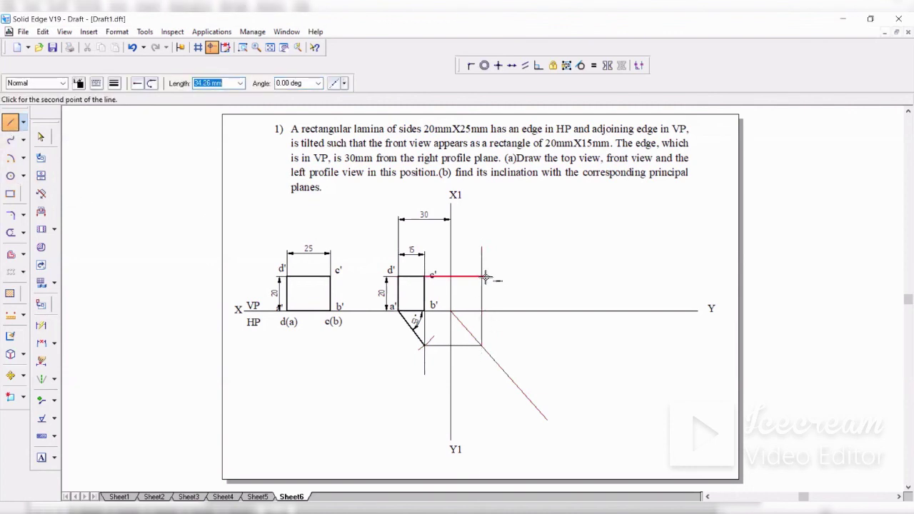
pyautogui.click(500, 276)
pyautogui.rightClick(500, 276)
pyautogui.click(19, 235)
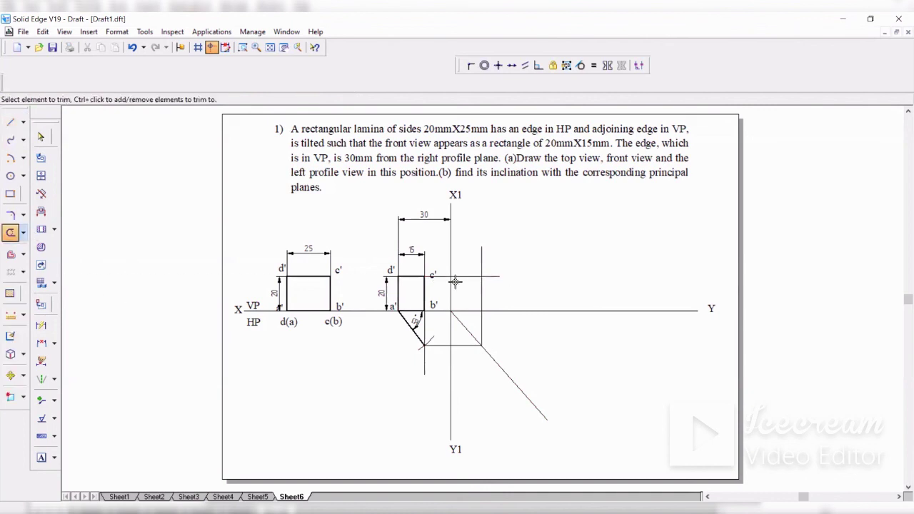
pyautogui.click(497, 276)
pyautogui.click(483, 257)
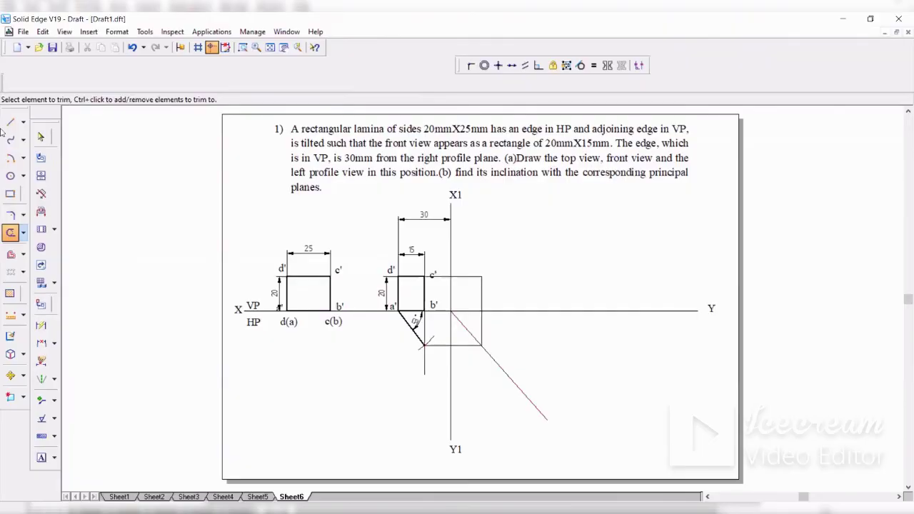
# - Draw the profile view's edge along X1Y1 and its upper edge in the Visible line style, starting at the XY line
pyautogui.click(10, 122)
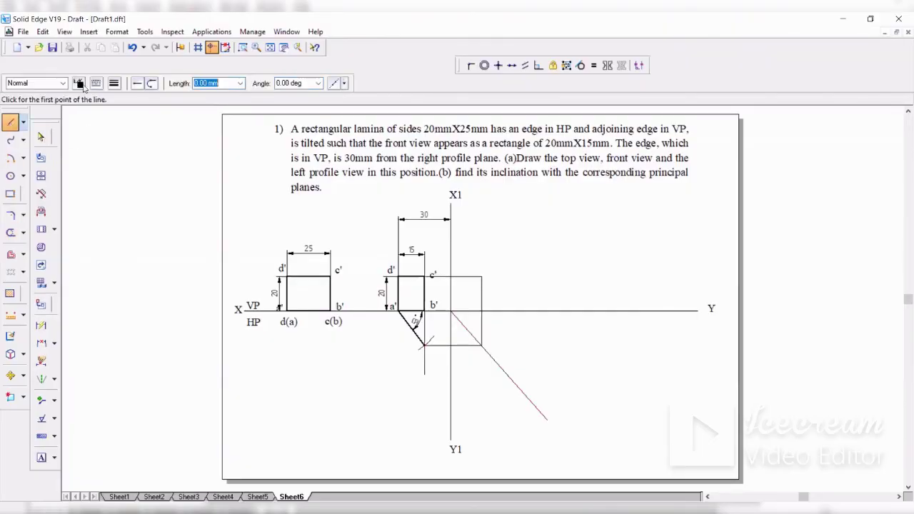
pyautogui.click(67, 84)
pyautogui.click(43, 173)
pyautogui.click(450, 311)
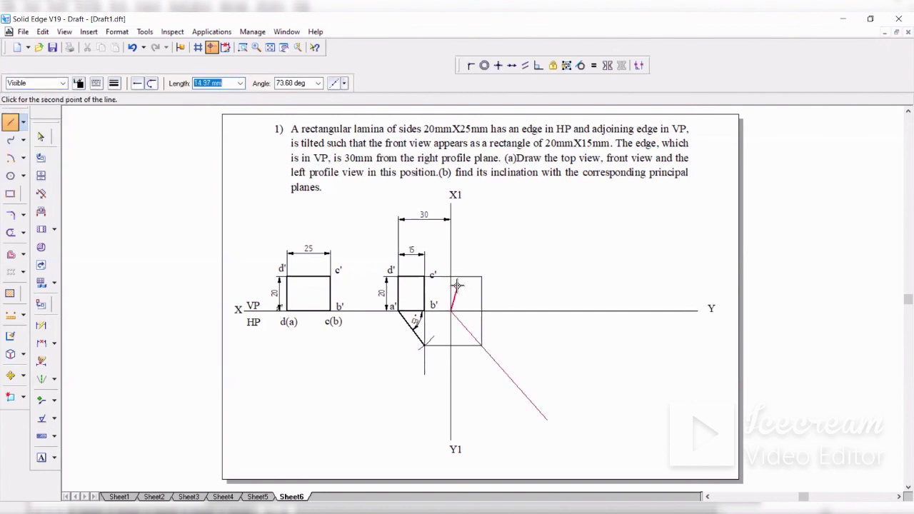
pyautogui.click(243, 47)
pyautogui.click(437, 242)
pyautogui.click(503, 339)
pyautogui.press('Escape')
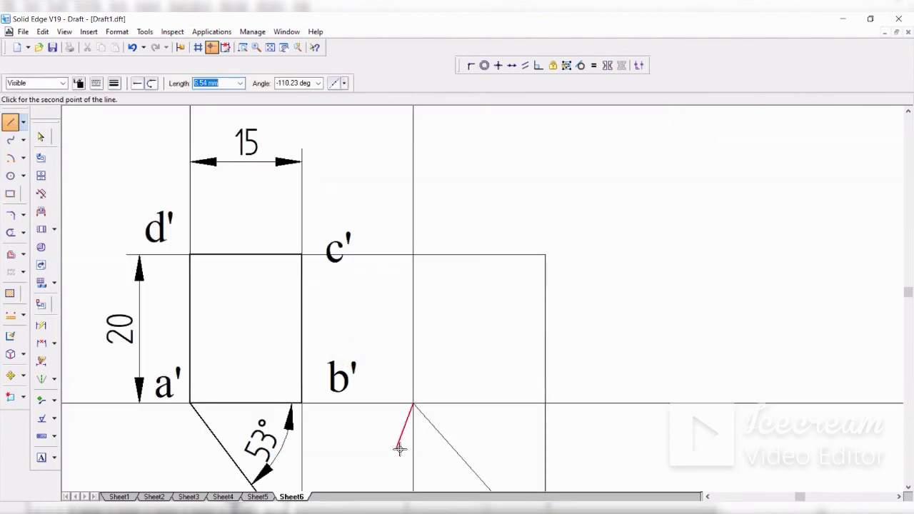
pyautogui.click(414, 255)
pyautogui.click(544, 255)
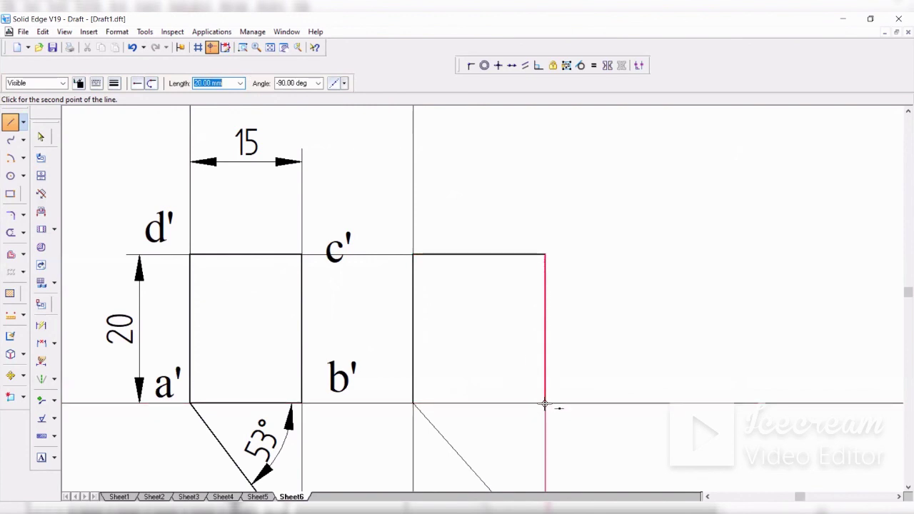
# - Open the IntelliSketch settings, and close the profile view outline with its outer vertical edge and its edge along XY
pyautogui.click(145, 32)
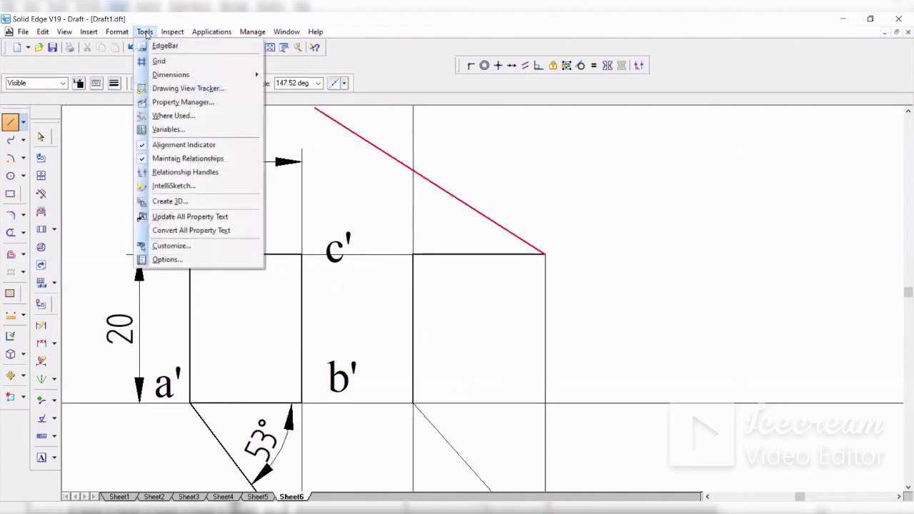
pyautogui.click(174, 186)
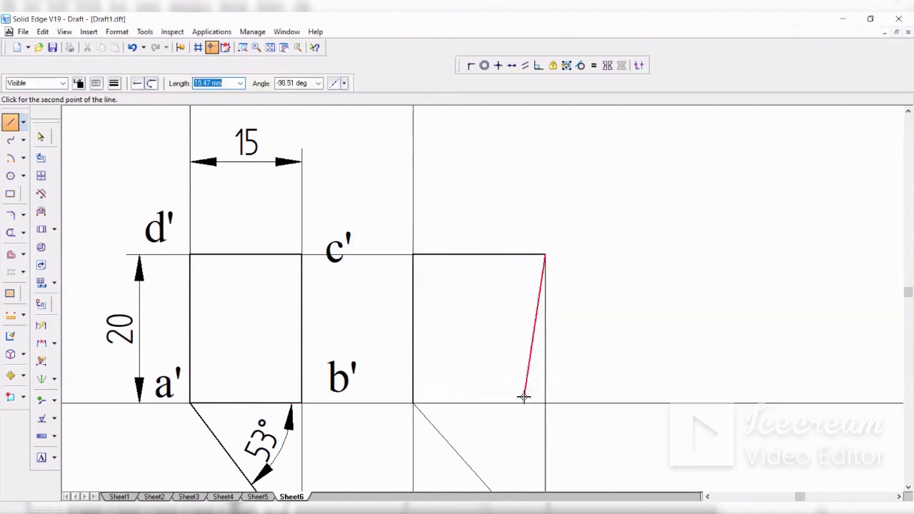
pyautogui.click(545, 403)
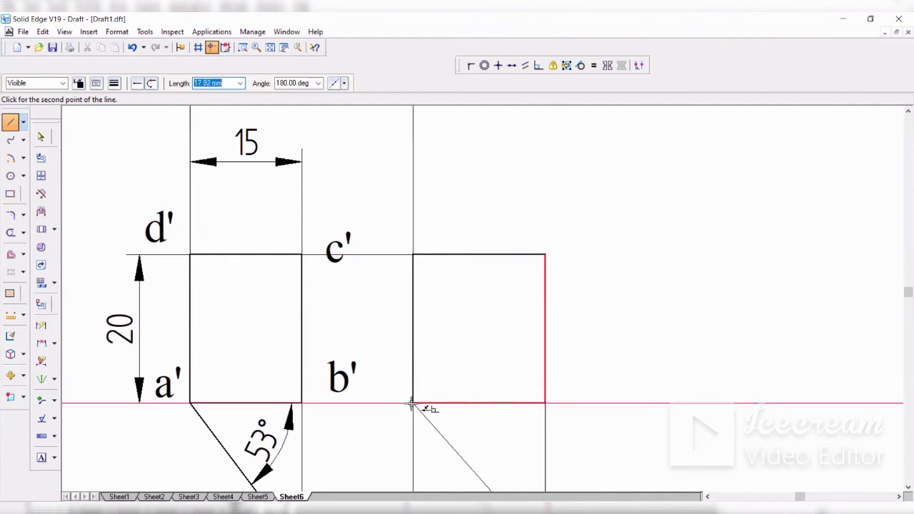
pyautogui.click(413, 404)
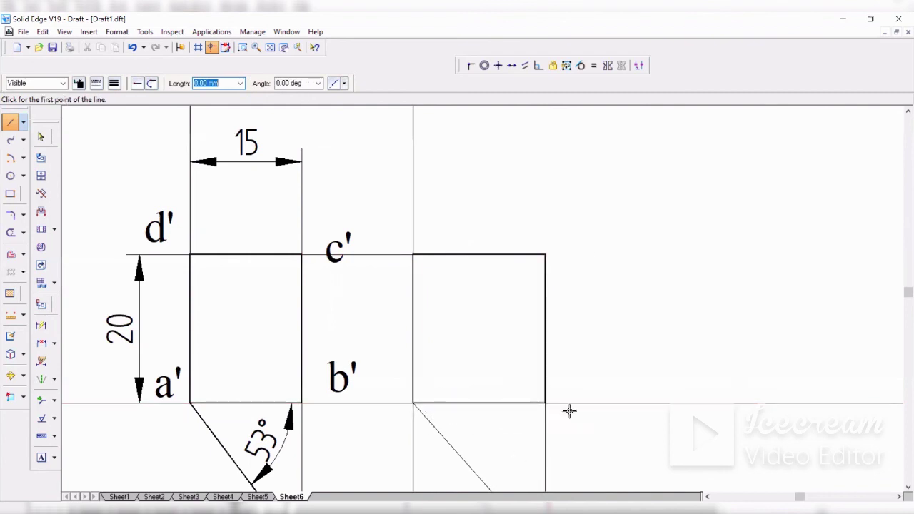
pyautogui.click(271, 49)
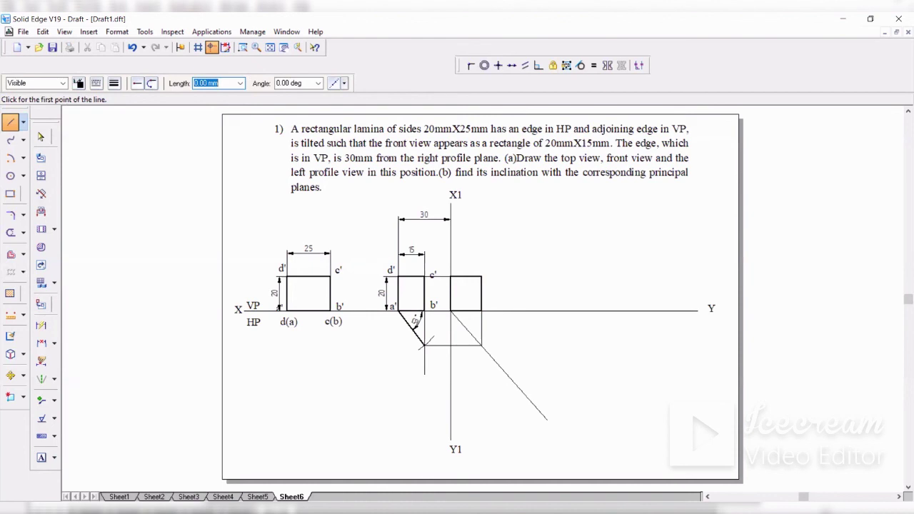
# - Label the four corners of the profile view a", b", c" and d", with a" at the XY and X1Y1 intersection
pyautogui.click(41, 457)
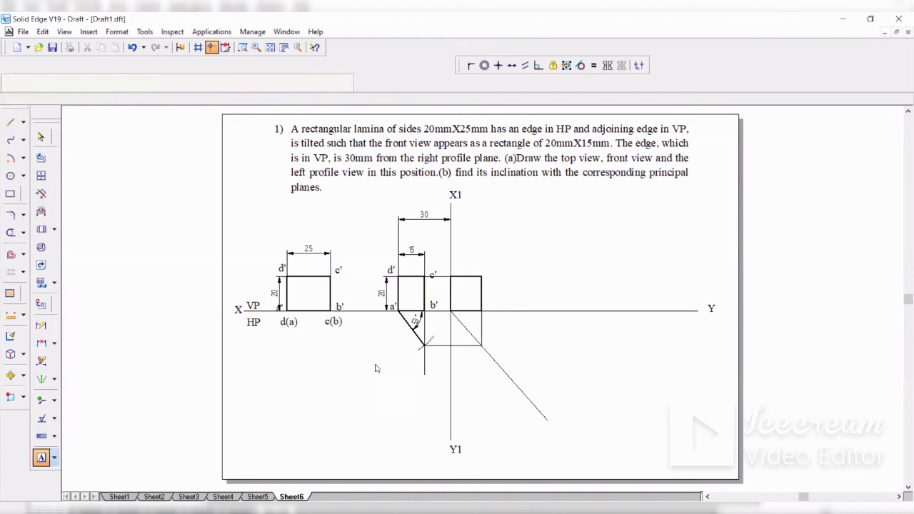
pyautogui.click(443, 296)
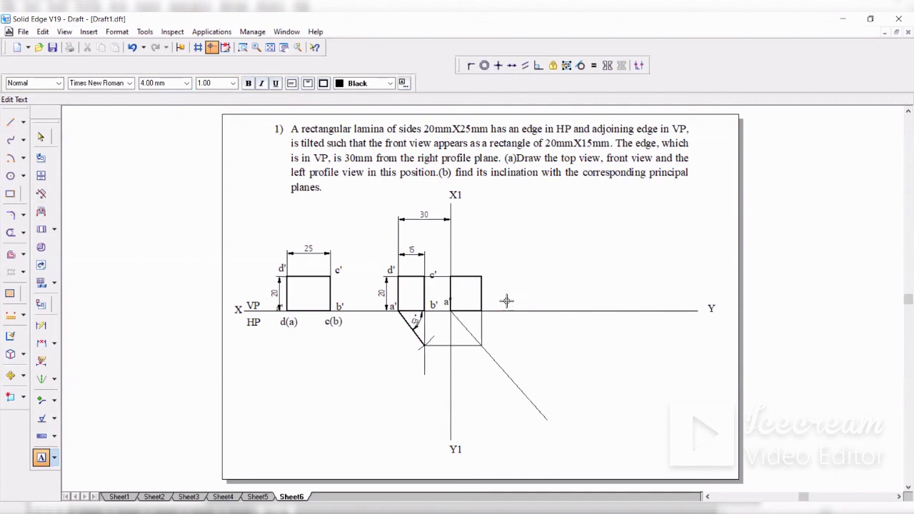
pyautogui.write('b"')
pyautogui.write('c"')
pyautogui.write('"')
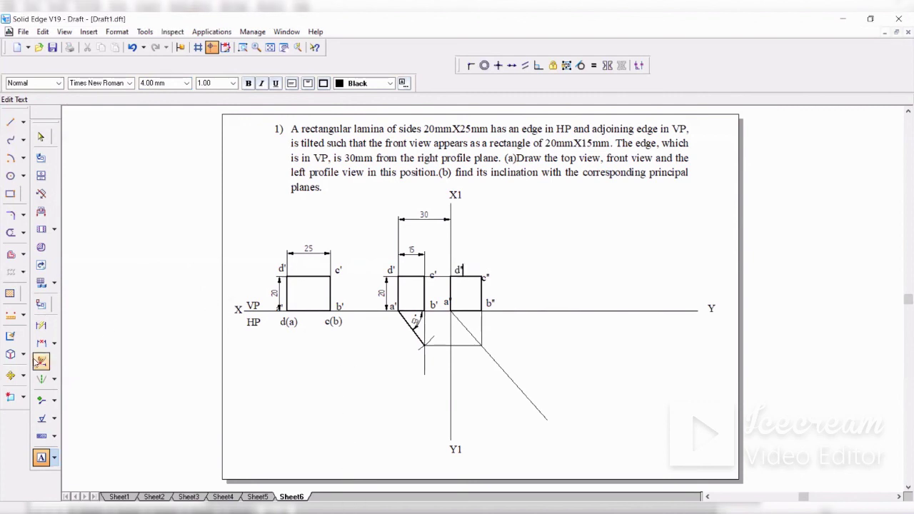
# - Dimension the angle between the XY line and the sloping transfer line, and set it to 45 degrees
pyautogui.click(54, 343)
pyautogui.click(78, 343)
pyautogui.click(84, 357)
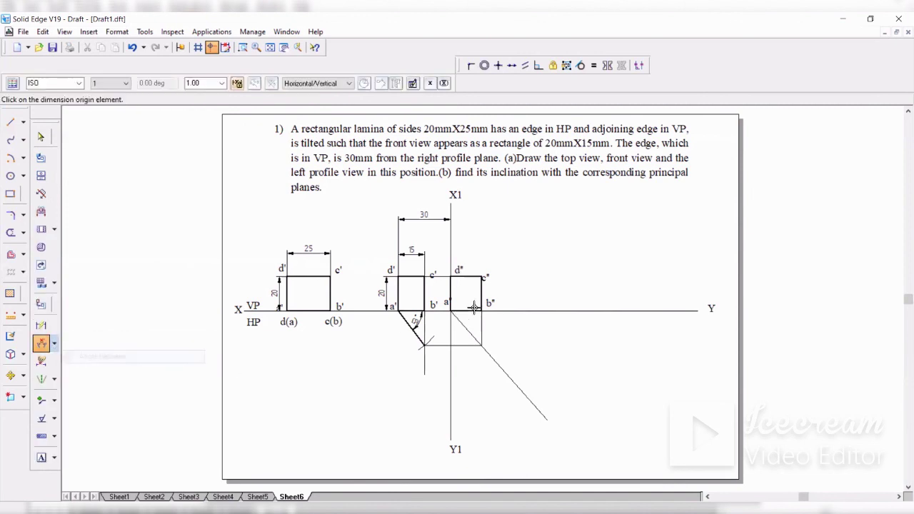
pyautogui.click(509, 310)
pyautogui.click(491, 352)
pyautogui.click(500, 336)
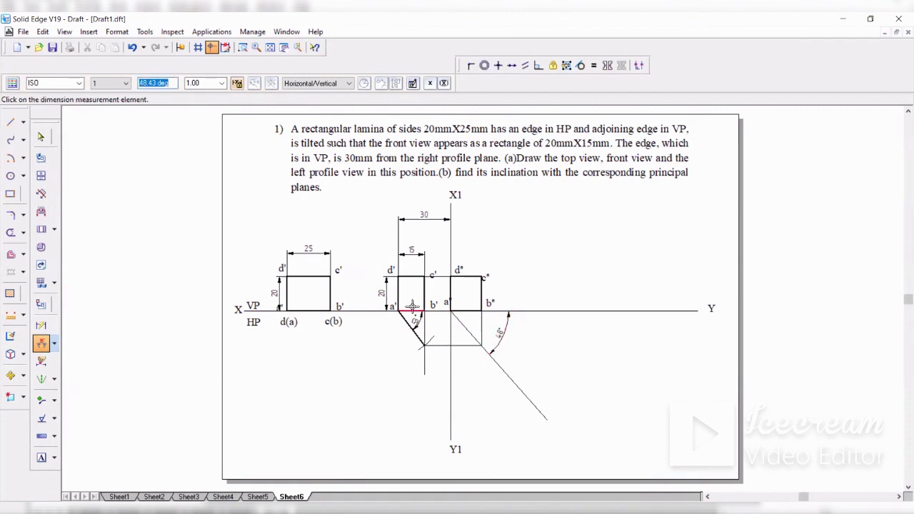
pyautogui.click(40, 137)
pyautogui.click(510, 333)
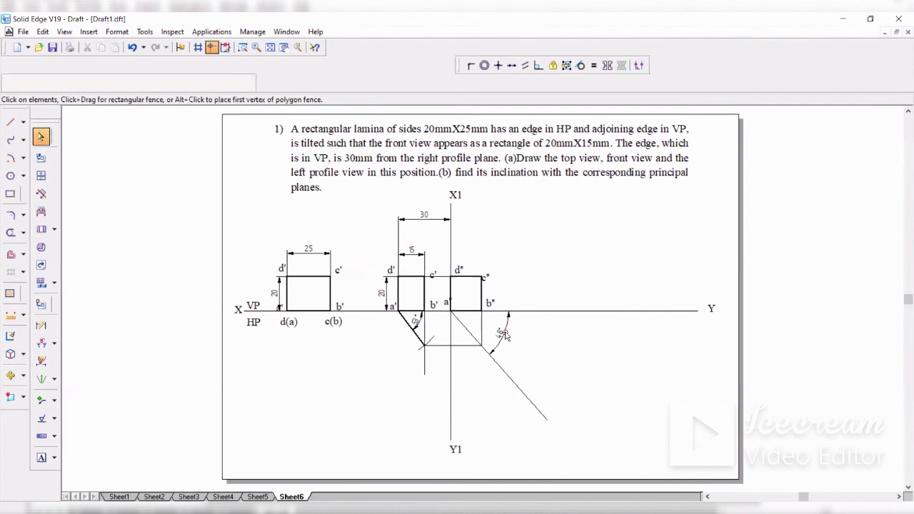
pyautogui.write('45')
pyautogui.press('Return')
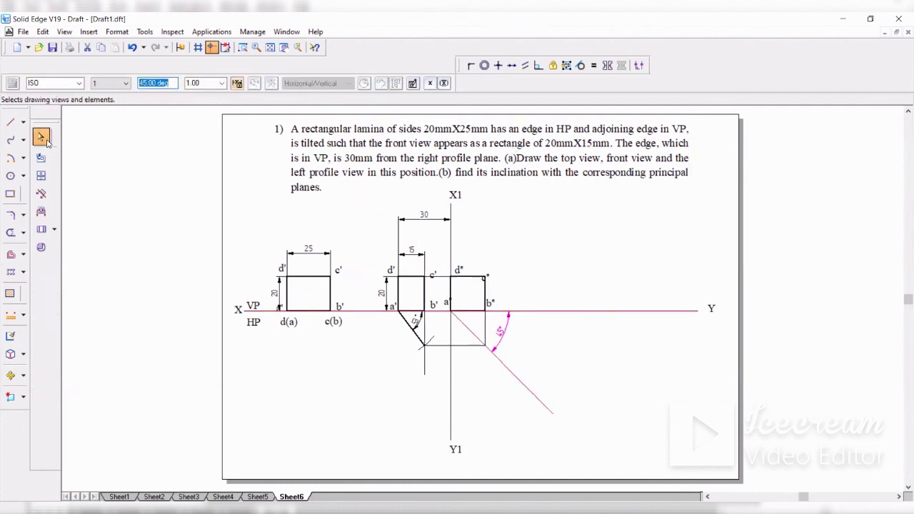
pyautogui.press('Escape')
# - Move the c" label to just above the upper outer corner of the profile view
pyautogui.click(23, 376)
pyautogui.click(52, 373)
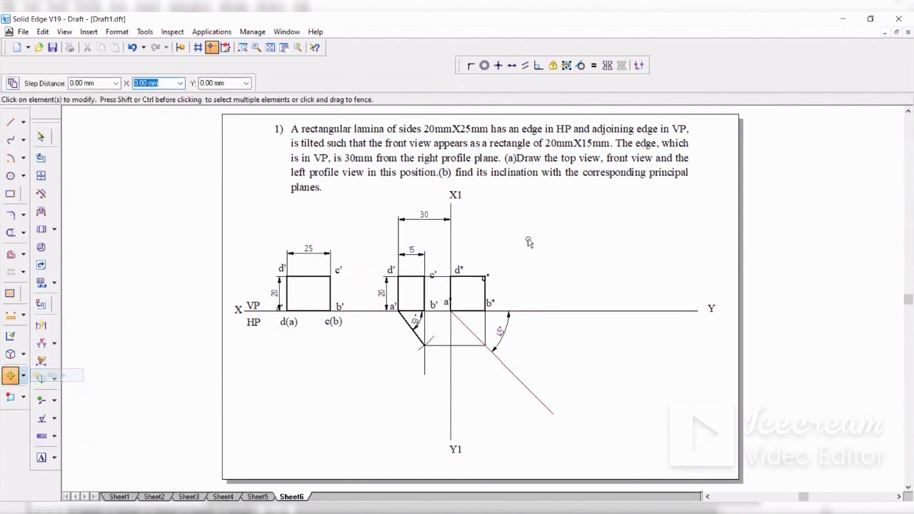
pyautogui.click(486, 280)
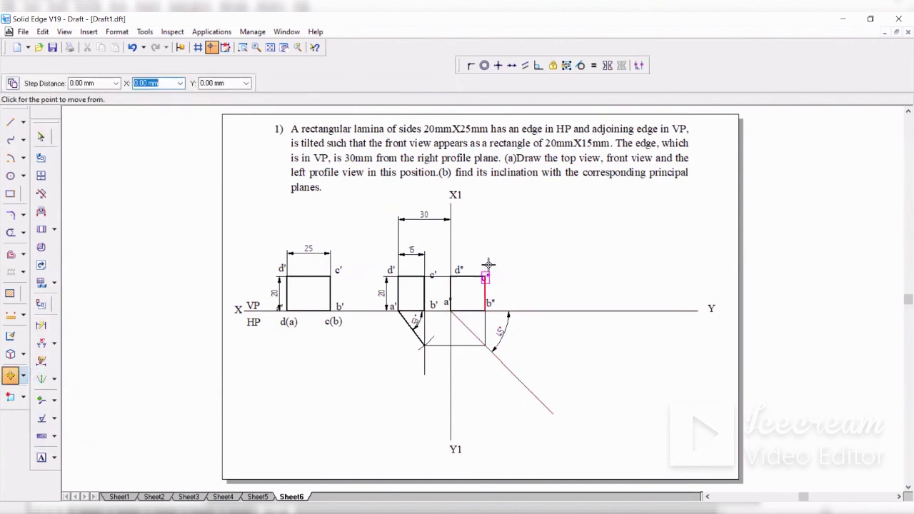
pyautogui.rightClick(501, 259)
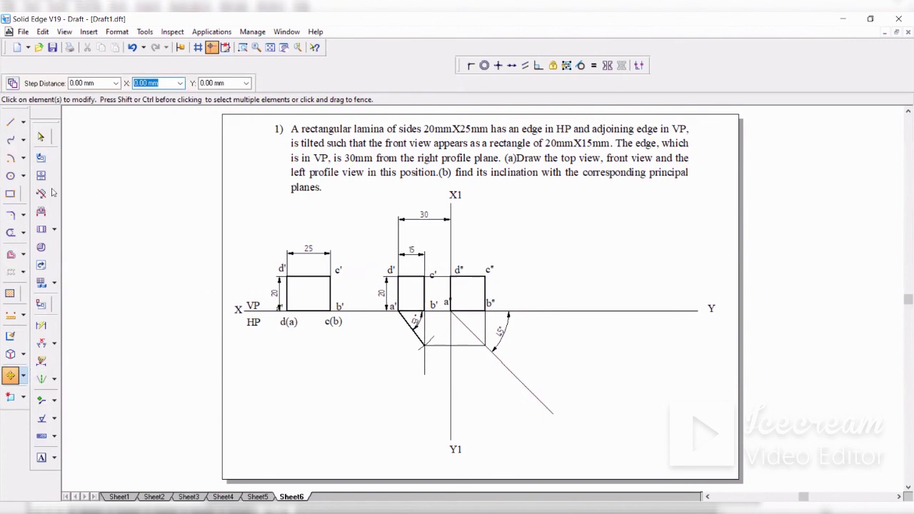
pyautogui.click(41, 136)
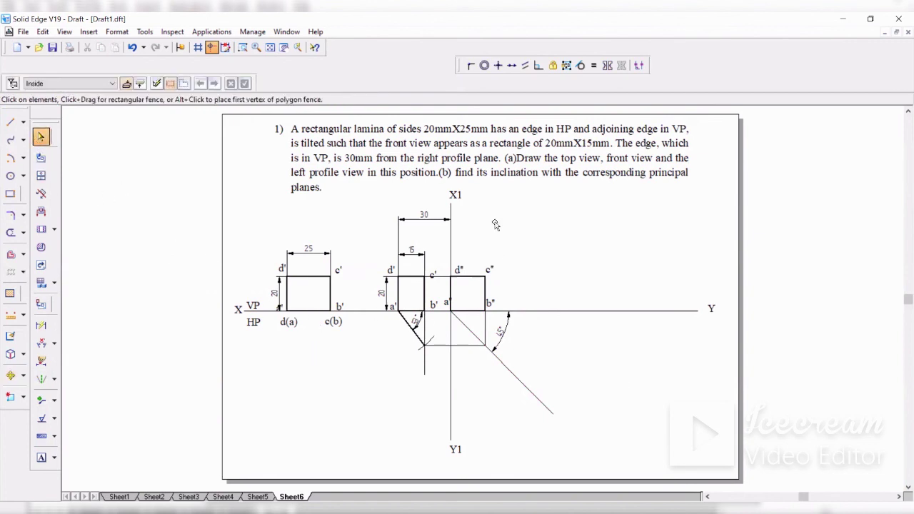